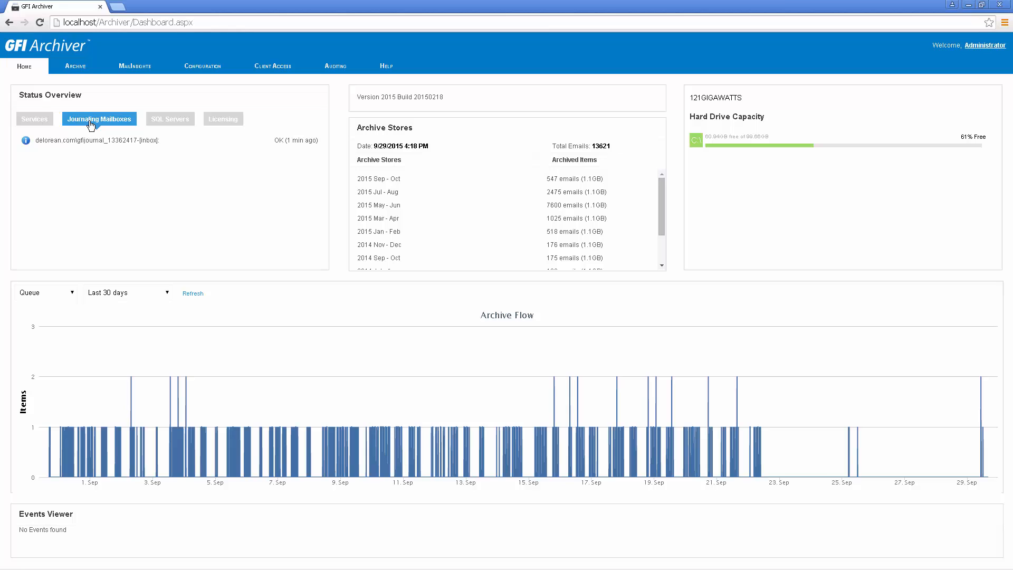
- View the SQL Servers status on the dashboard and the time-range choices for the Archive Flow chart
{"action": "left_click", "coordinate": [165, 123]}
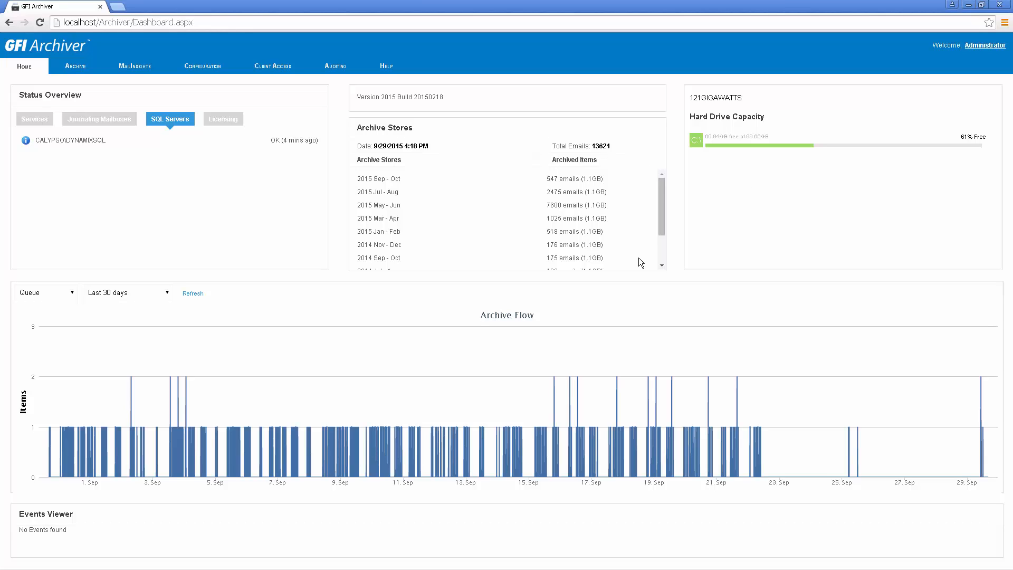
{"action": "left_click", "coordinate": [161, 296]}
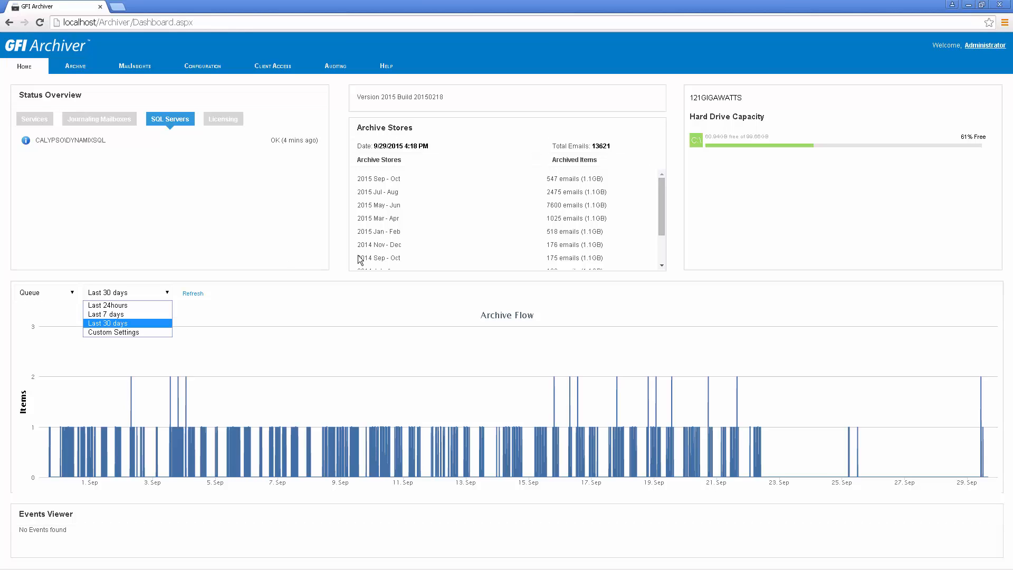
- Review the manual and journaling choices in the Archiving Method wizard under Archive Sources, closing it without saving
{"action": "left_click", "coordinate": [201, 66]}
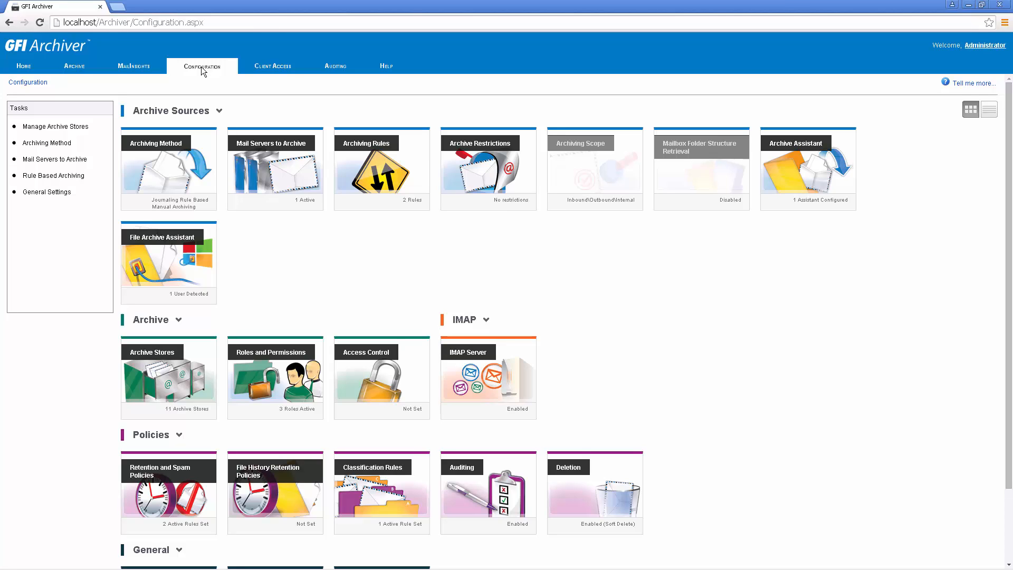
{"action": "left_click", "coordinate": [219, 111]}
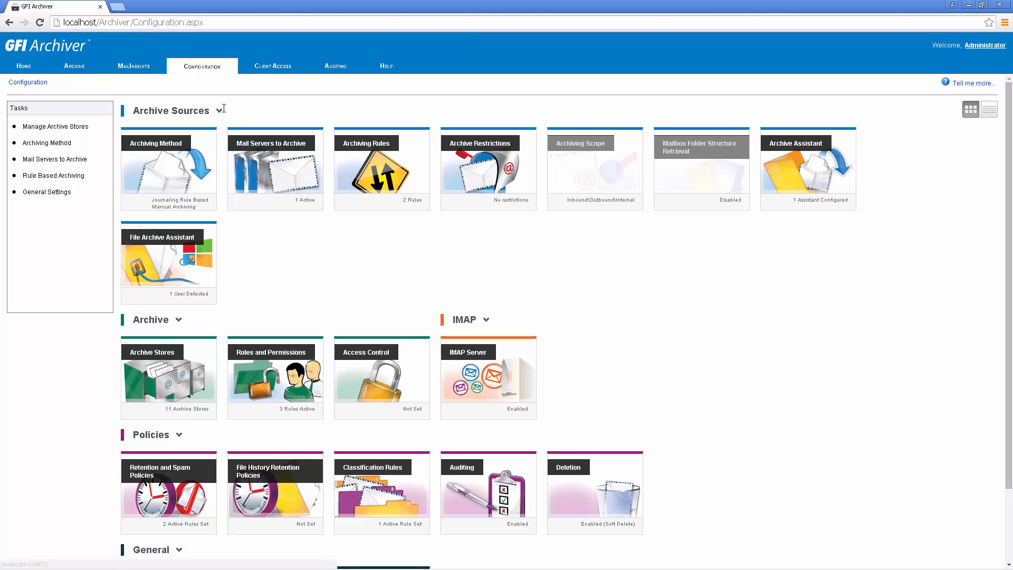
{"action": "left_click", "coordinate": [220, 110]}
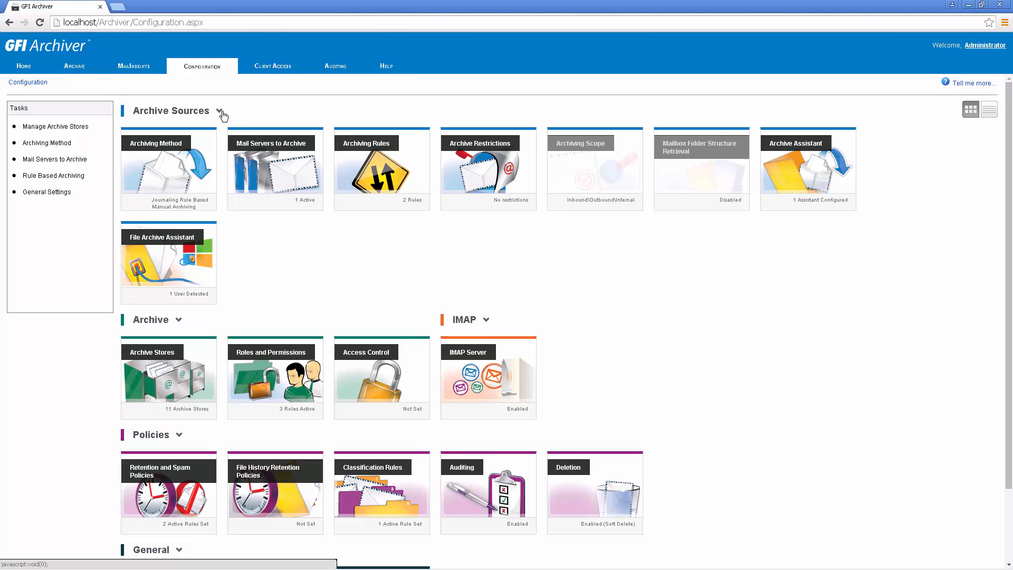
{"action": "left_click", "coordinate": [192, 164]}
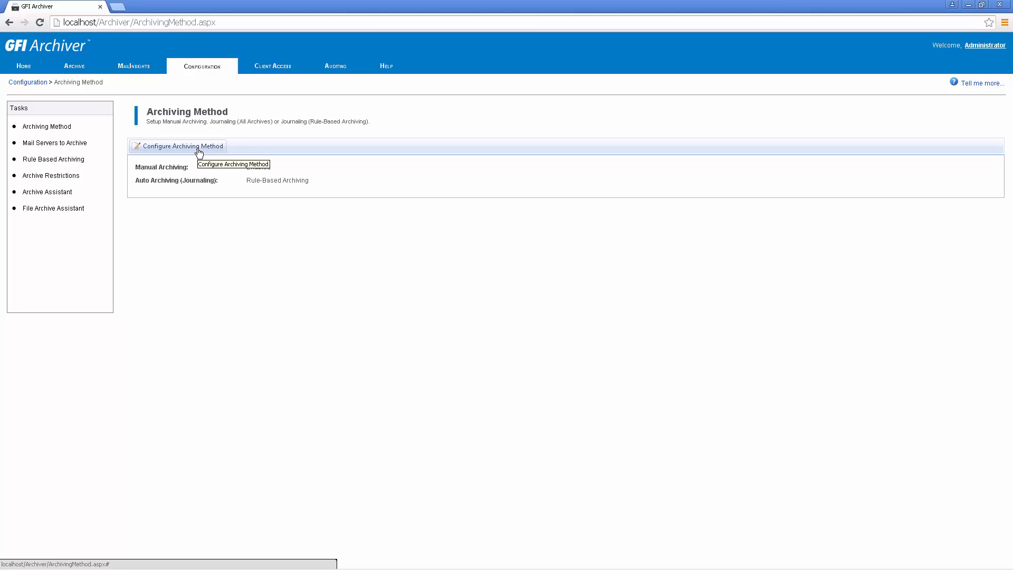
{"action": "left_click", "coordinate": [199, 150]}
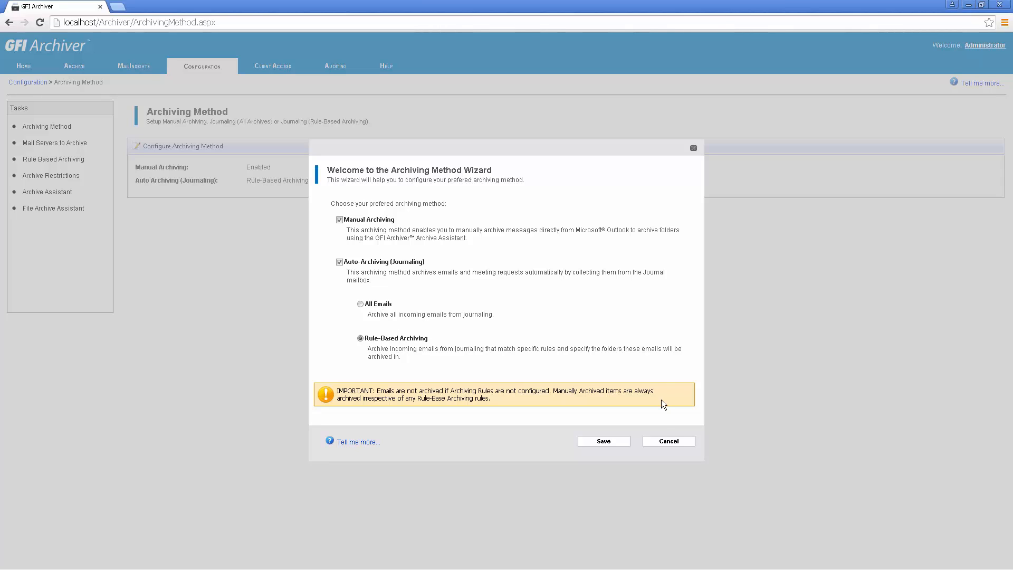
{"action": "left_click", "coordinate": [668, 440]}
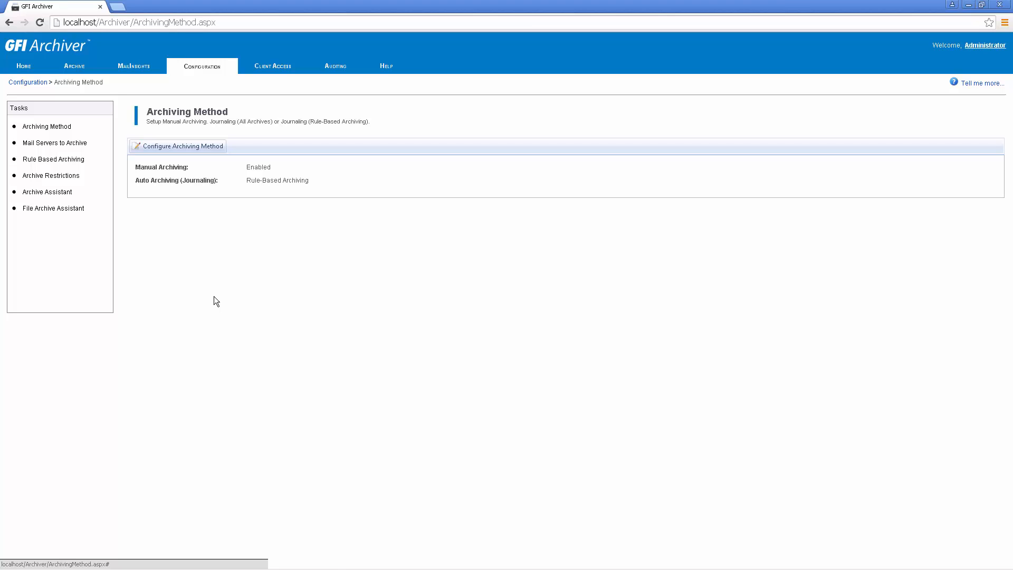
- Review the options for adding a journal mailbox under Mail Servers to Archive, leaving the wizard without adding one
{"action": "left_click", "coordinate": [74, 147]}
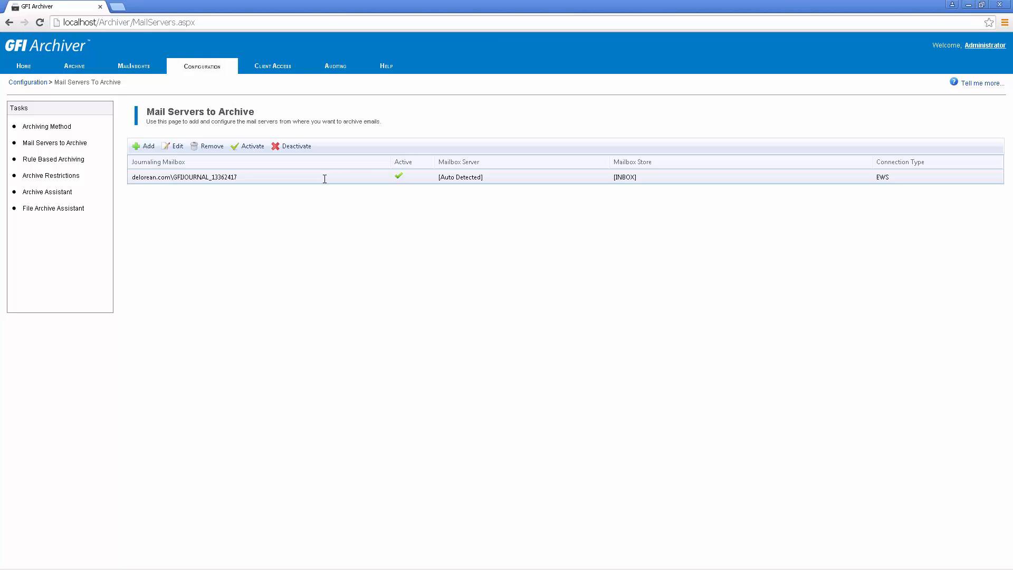
{"action": "left_click", "coordinate": [149, 148]}
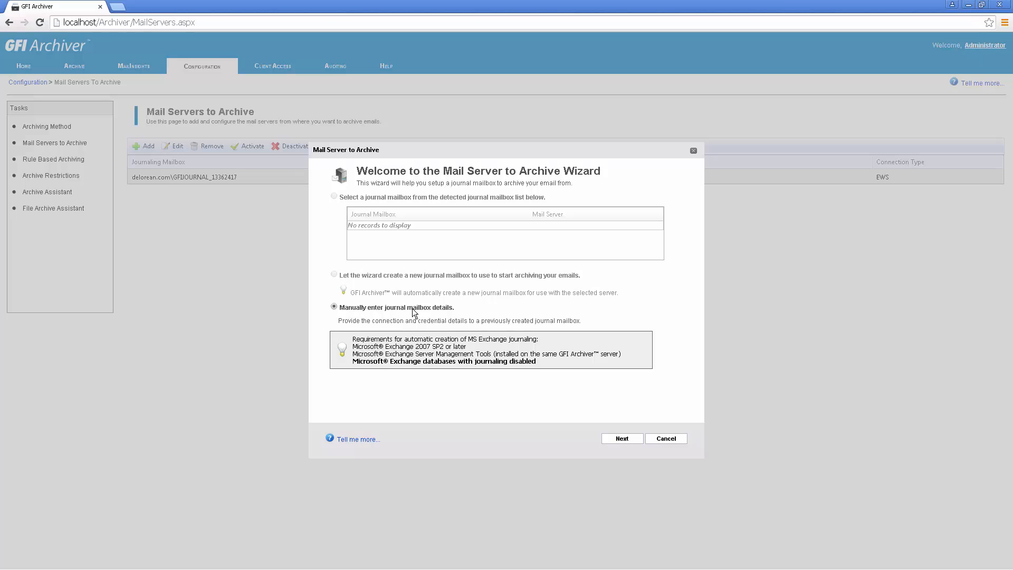
{"action": "left_click", "coordinate": [683, 438]}
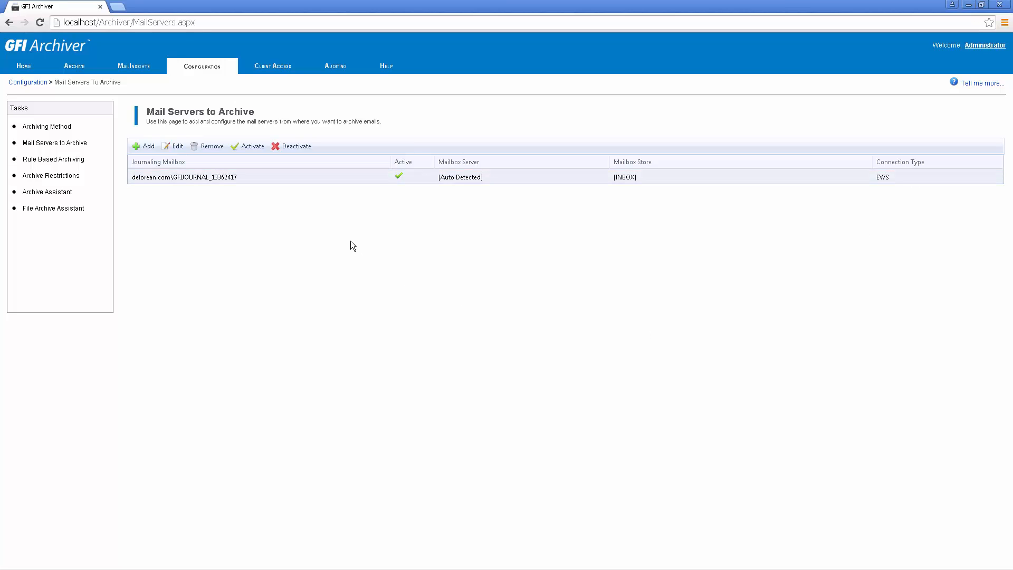
- Start an archiving rule named test, look through its email condition types, and discard the rule
{"action": "left_click", "coordinate": [70, 160]}
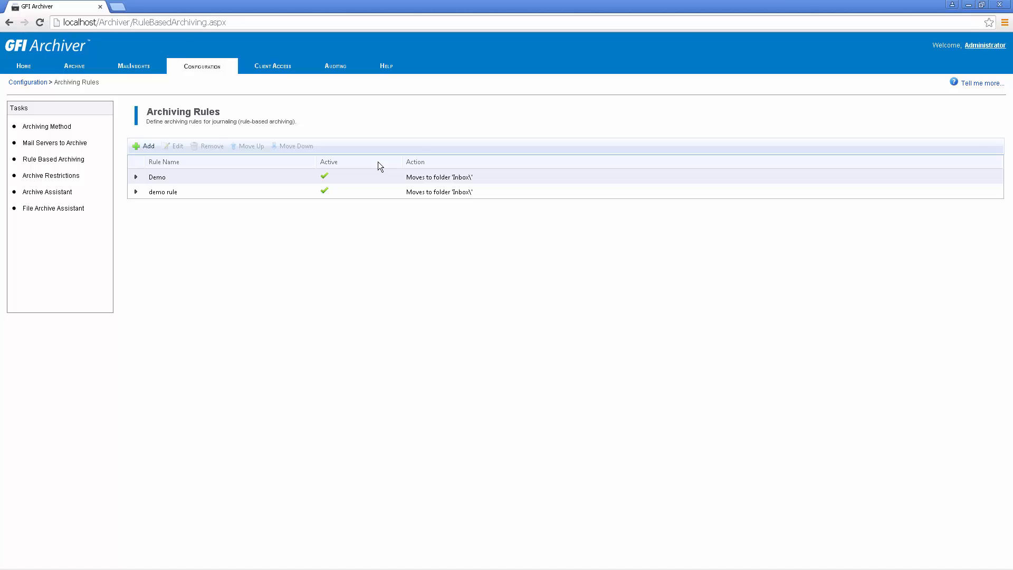
{"action": "left_click", "coordinate": [143, 147]}
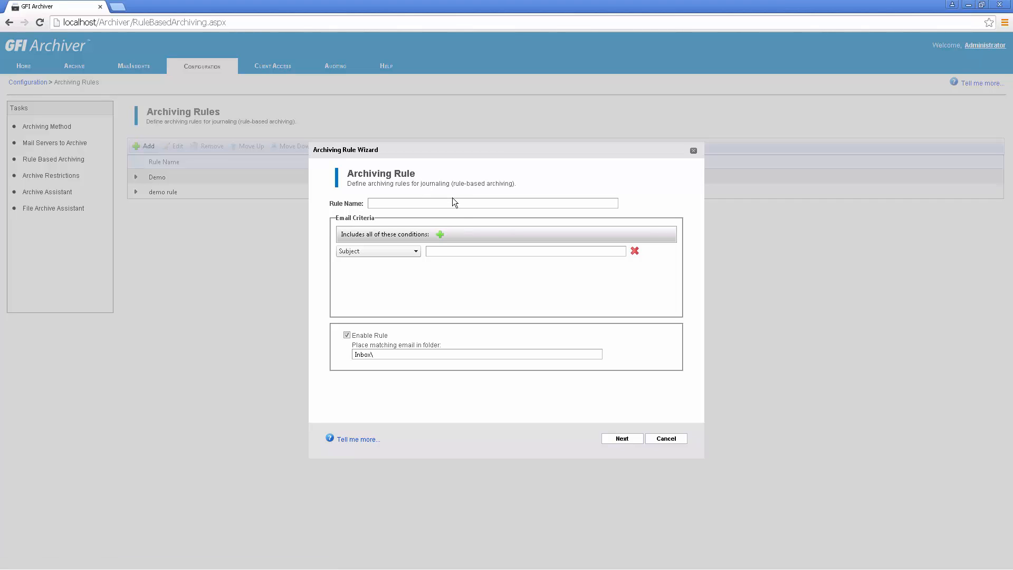
{"action": "left_click", "coordinate": [467, 203]}
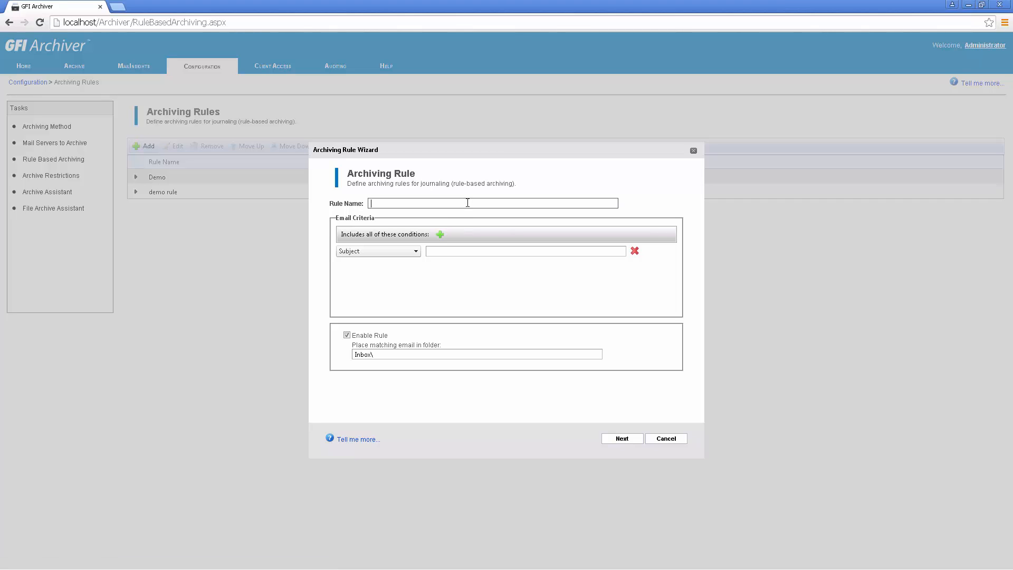
{"action": "type", "text": "test"}
{"action": "left_click", "coordinate": [375, 252]}
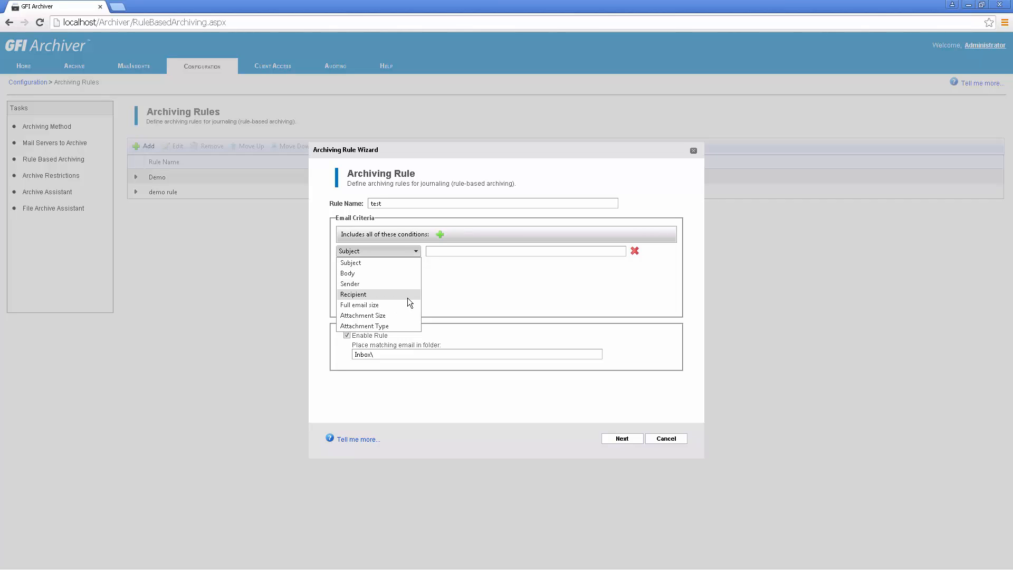
{"action": "left_click", "coordinate": [666, 438]}
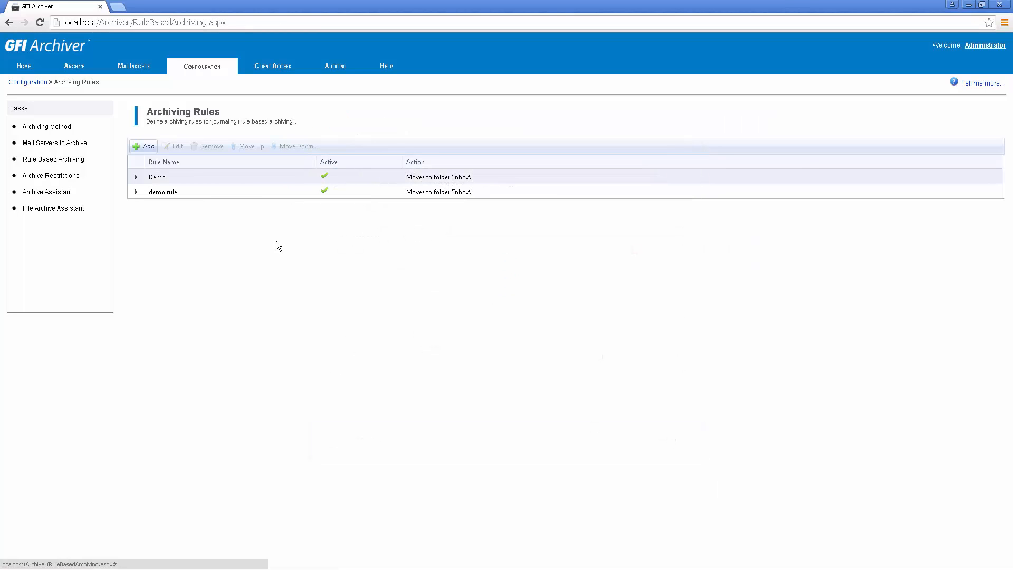
- Enable archiving restrictions in the Archive Restriction Configuration to see the exclusion and inclusion options, and discard the change
{"action": "left_click", "coordinate": [72, 176]}
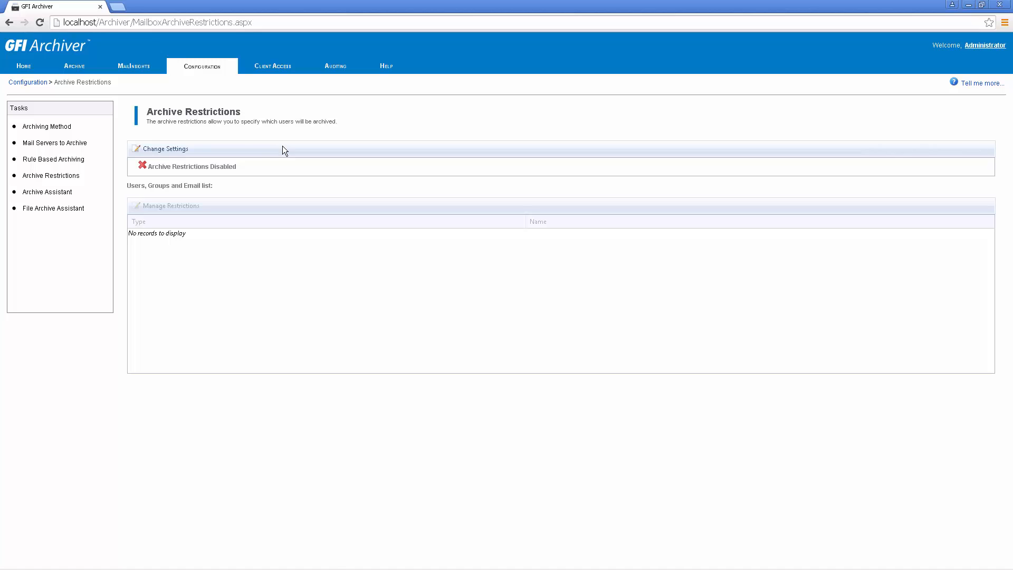
{"action": "left_click", "coordinate": [157, 150]}
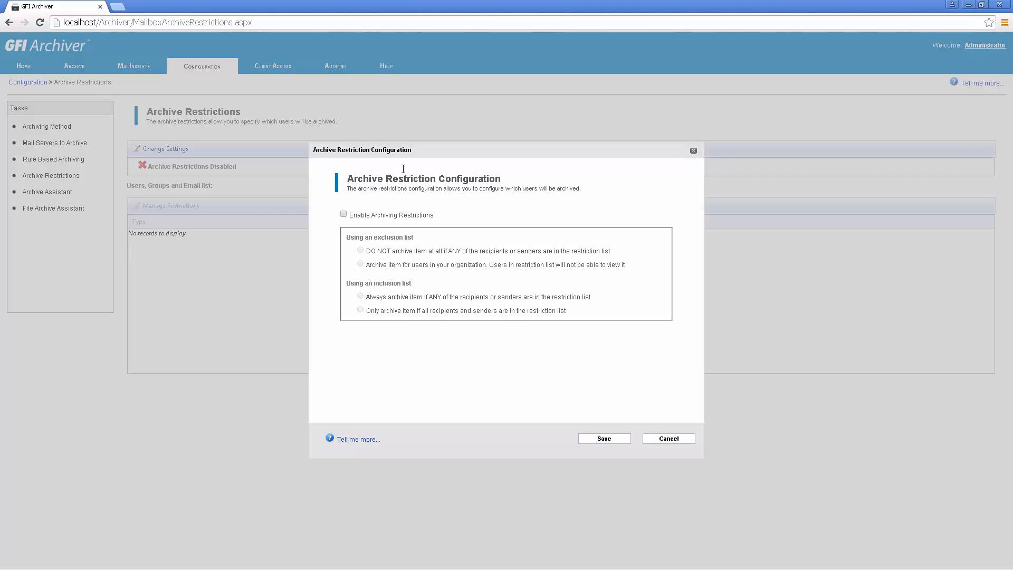
{"action": "left_click", "coordinate": [395, 218]}
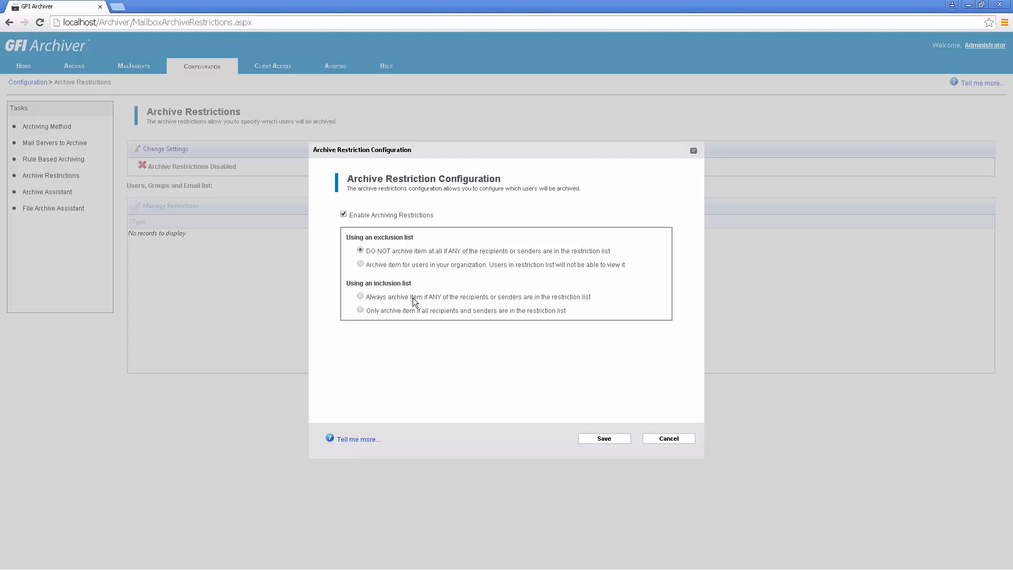
{"action": "left_click", "coordinate": [678, 439]}
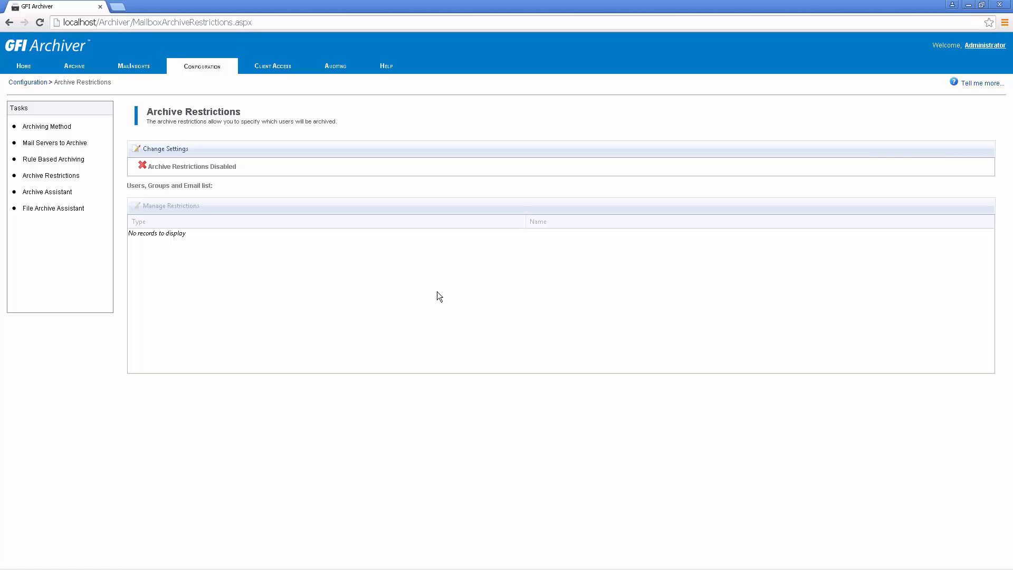
- Examine the summary of the 2015 Jan - Feb archive store from the Archive Stores configuration
{"action": "left_click", "coordinate": [220, 68]}
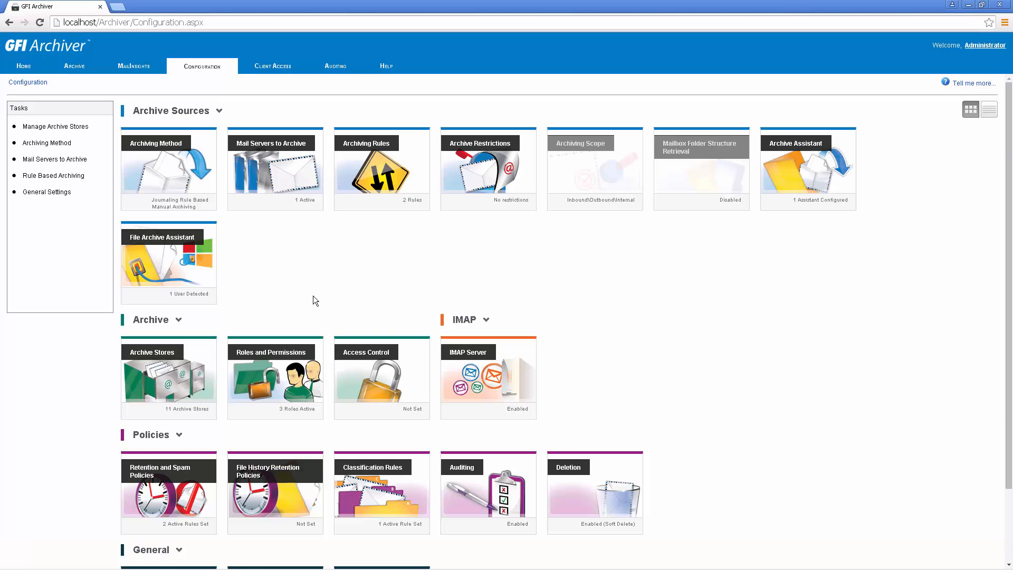
{"action": "scroll", "coordinate": [290, 307], "scroll_direction": "down", "scroll_amount": 2}
{"action": "left_click", "coordinate": [184, 297]}
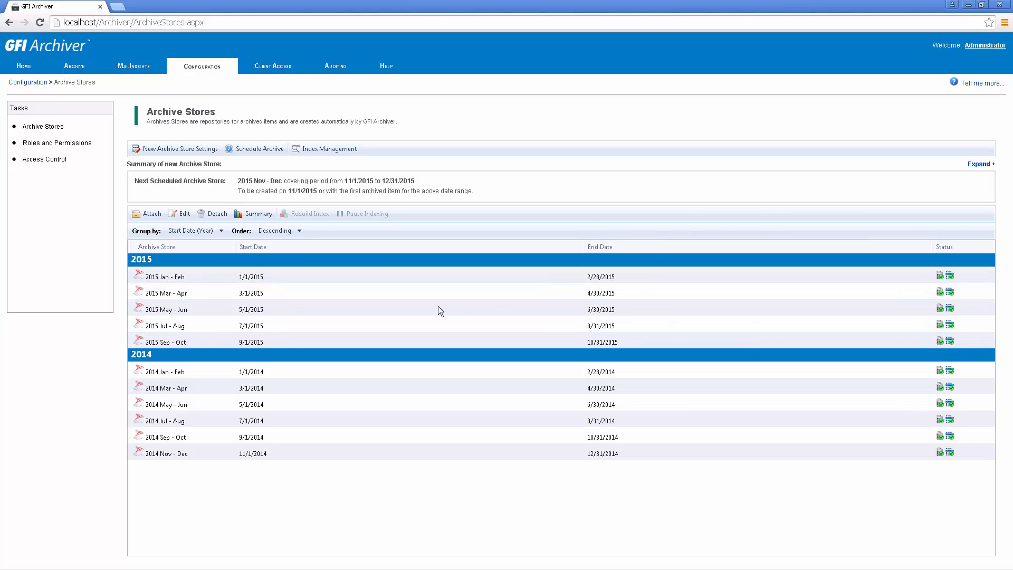
{"action": "left_click", "coordinate": [420, 278]}
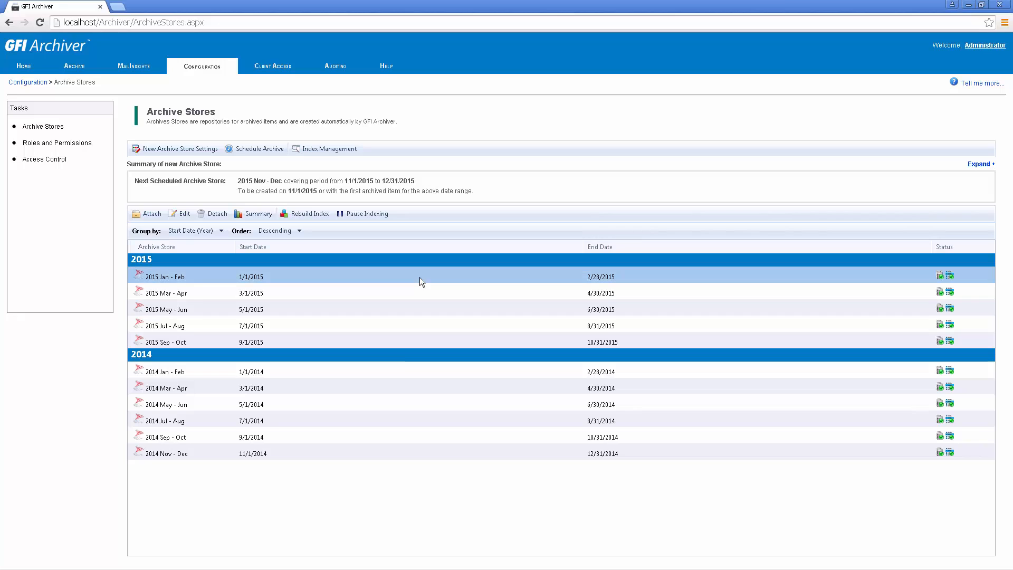
{"action": "left_click", "coordinate": [258, 213]}
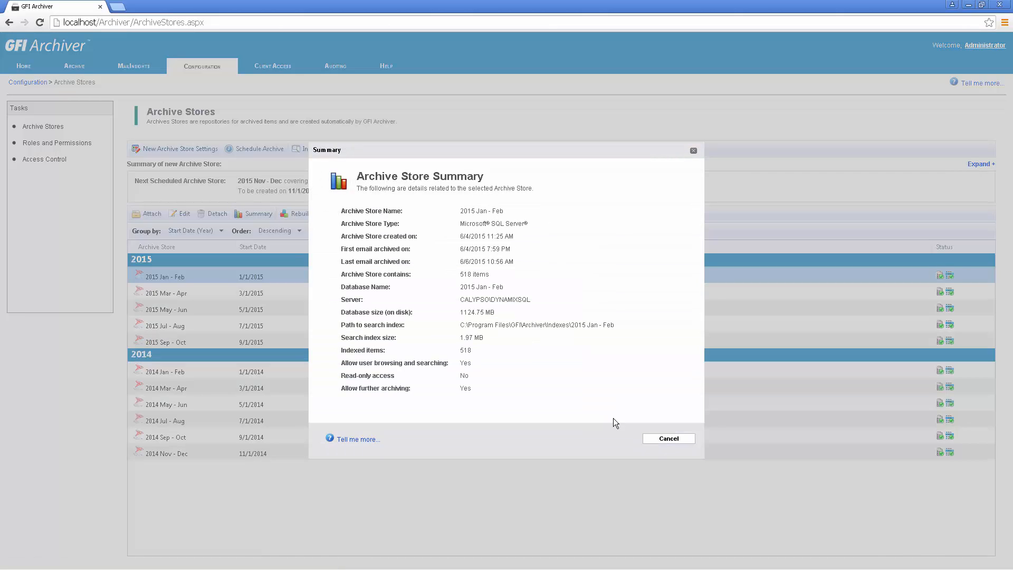
{"action": "left_click", "coordinate": [658, 440]}
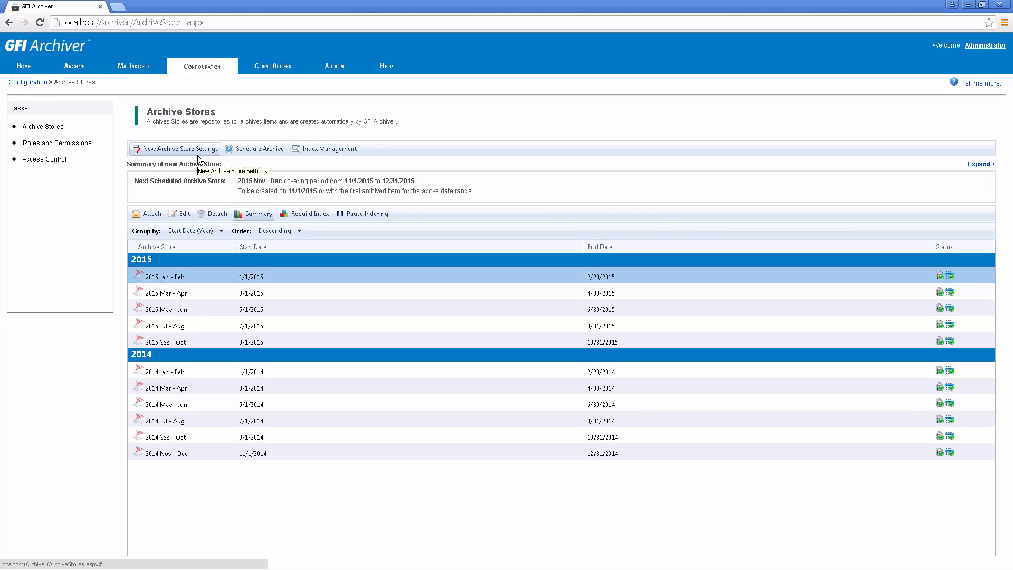
- Review the storage types for new archive stores and the rollover schedule options, leaving both dialogs without saving
{"action": "left_click", "coordinate": [160, 153]}
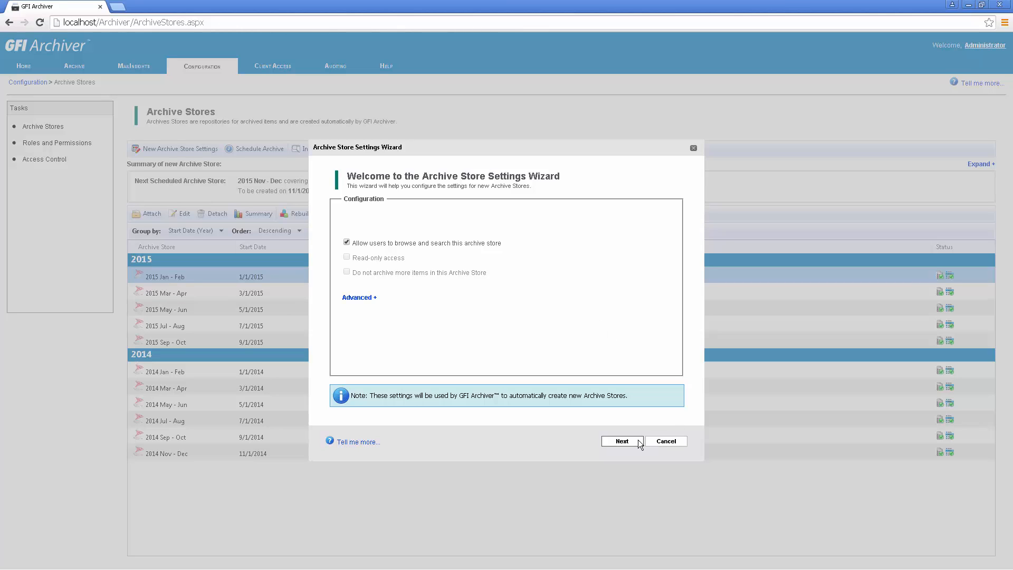
{"action": "left_click", "coordinate": [622, 440]}
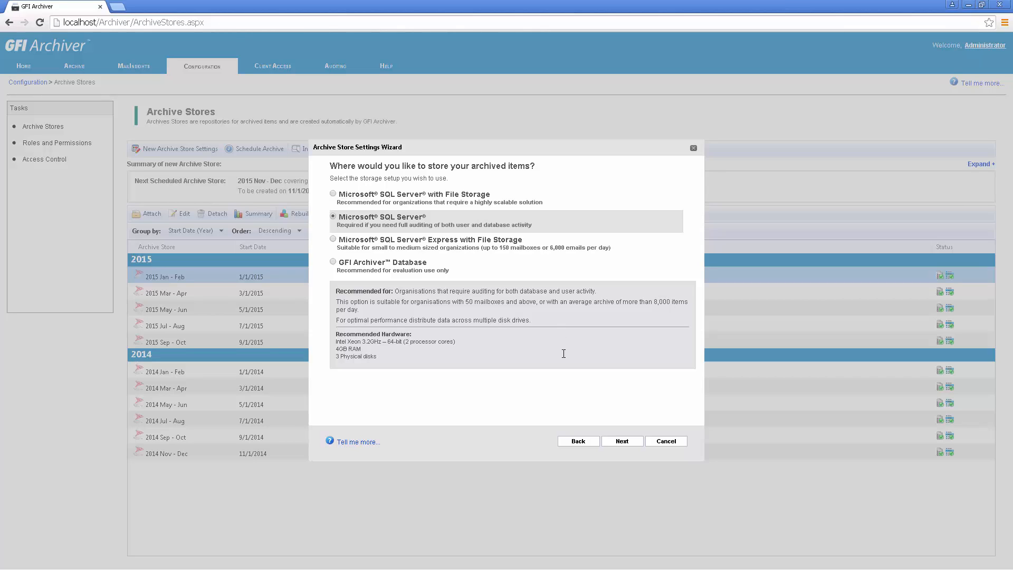
{"action": "left_click", "coordinate": [672, 445]}
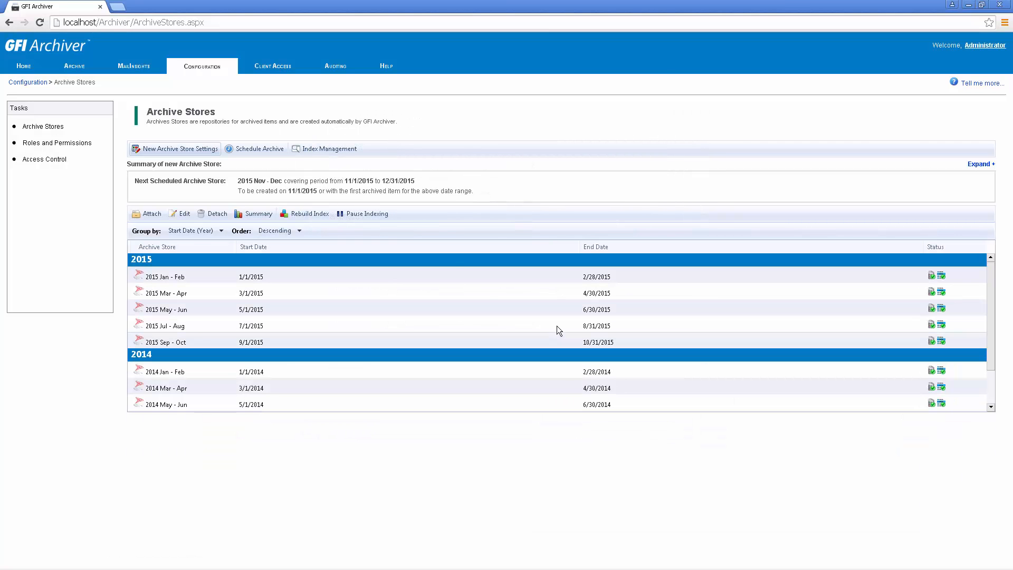
{"action": "left_click", "coordinate": [241, 150]}
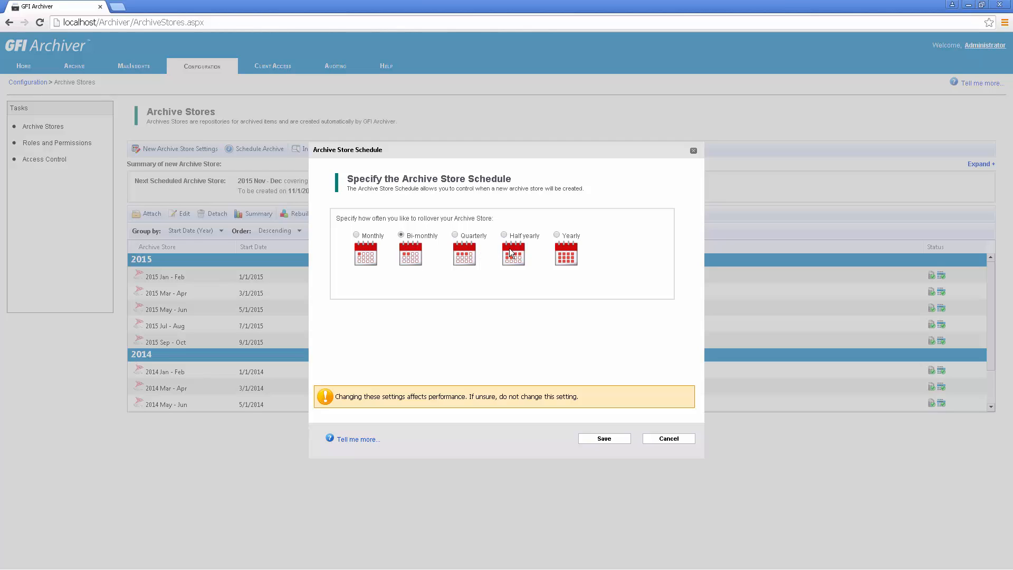
{"action": "left_click", "coordinate": [669, 438]}
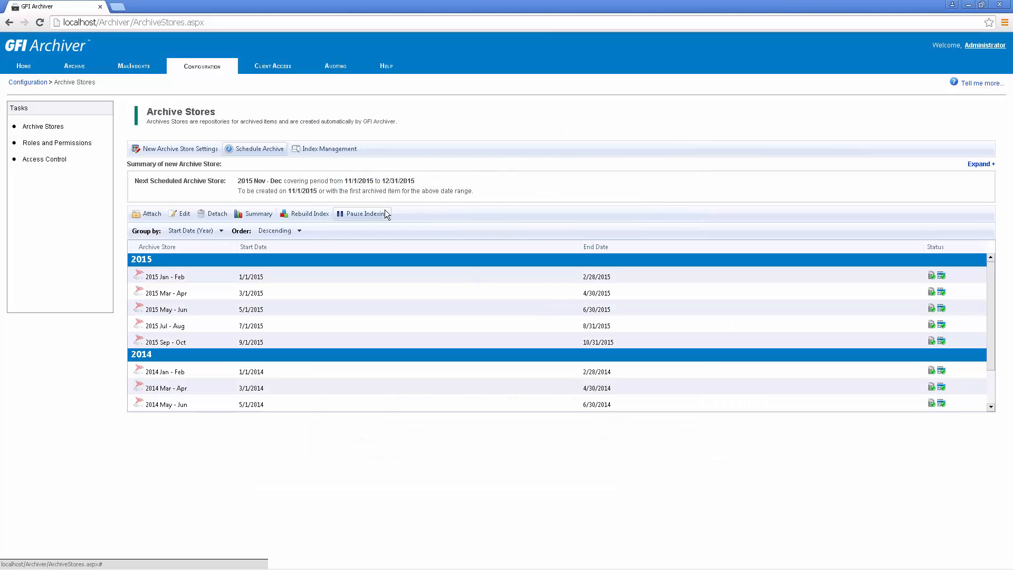
- Review the Full Access role's permissions and the permissions available for a new role in Roles and Permissions, without saving a role
{"action": "left_click", "coordinate": [65, 142]}
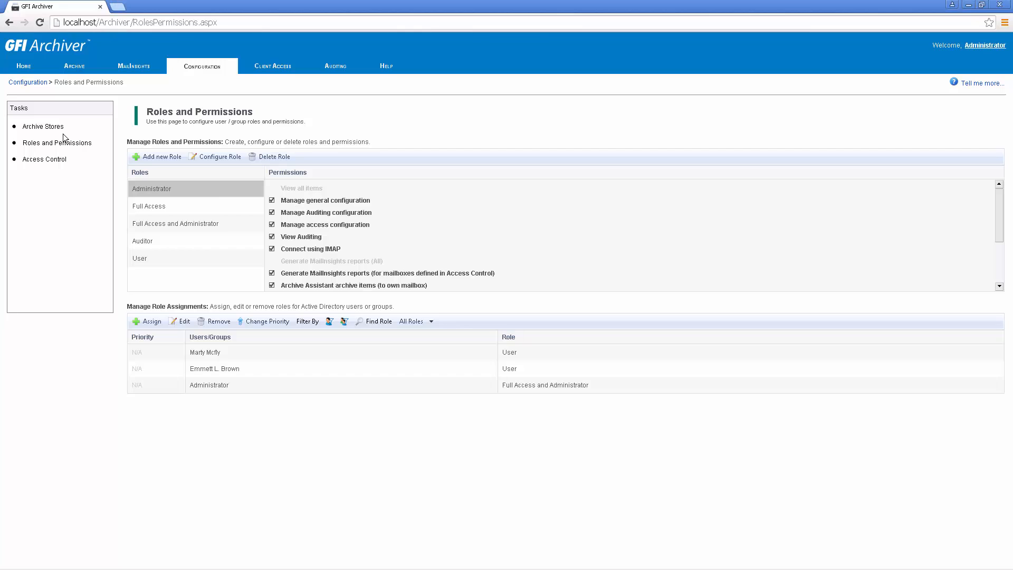
{"action": "left_click", "coordinate": [153, 211]}
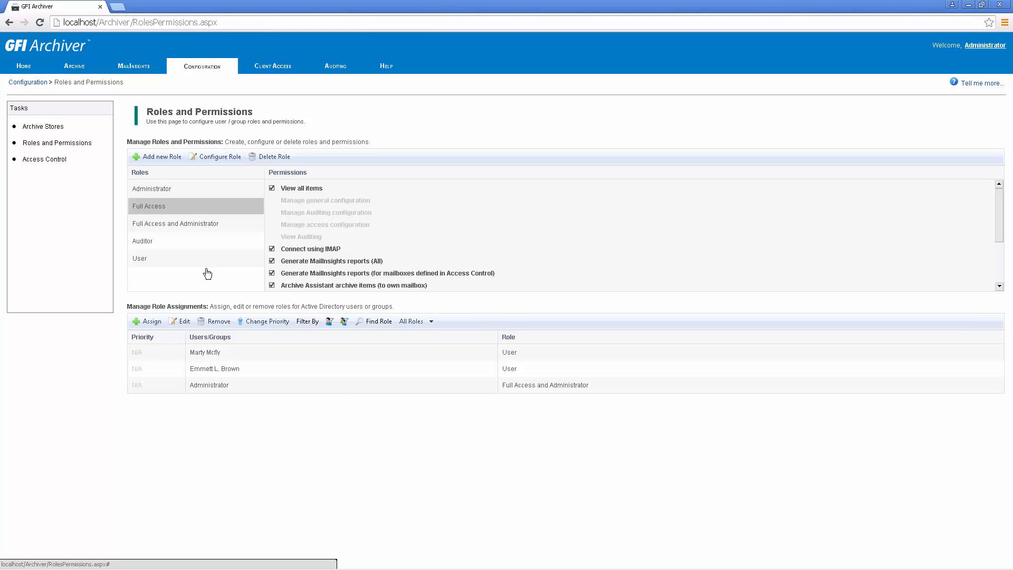
{"action": "left_click", "coordinate": [165, 160]}
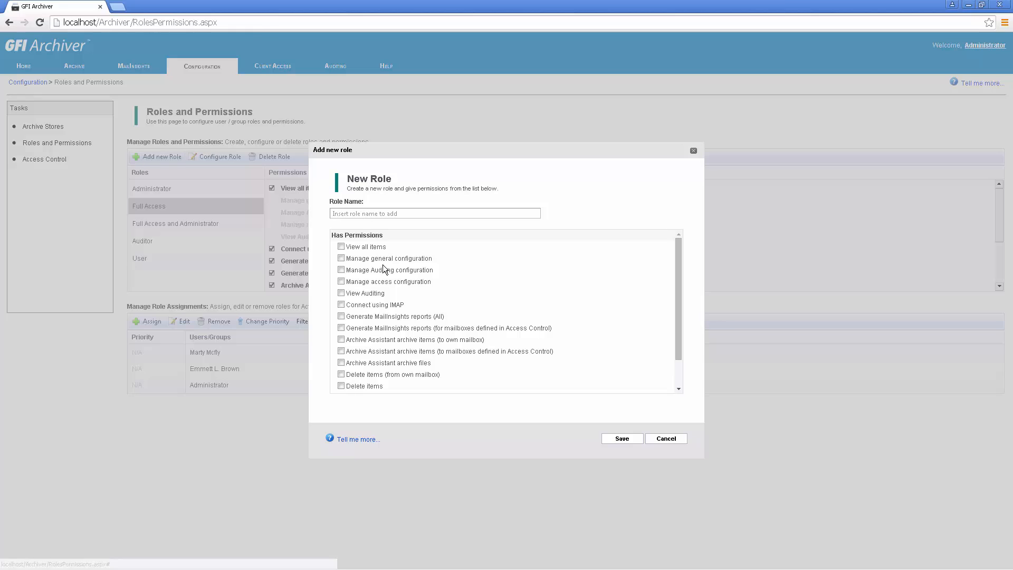
{"action": "scroll", "coordinate": [448, 271], "scroll_direction": "down", "scroll_amount": 1}
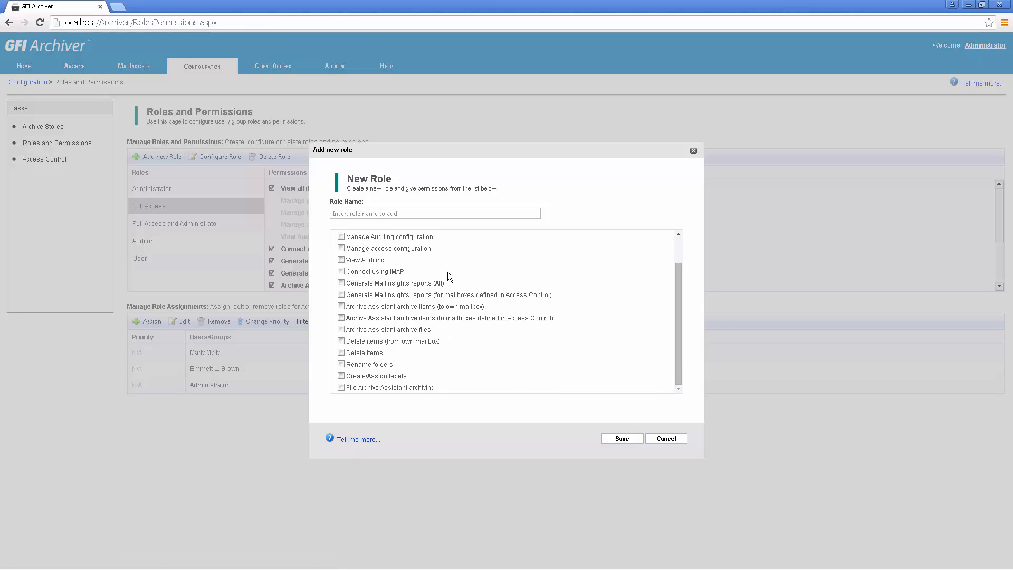
{"action": "scroll", "coordinate": [448, 271], "scroll_direction": "up", "scroll_amount": 1}
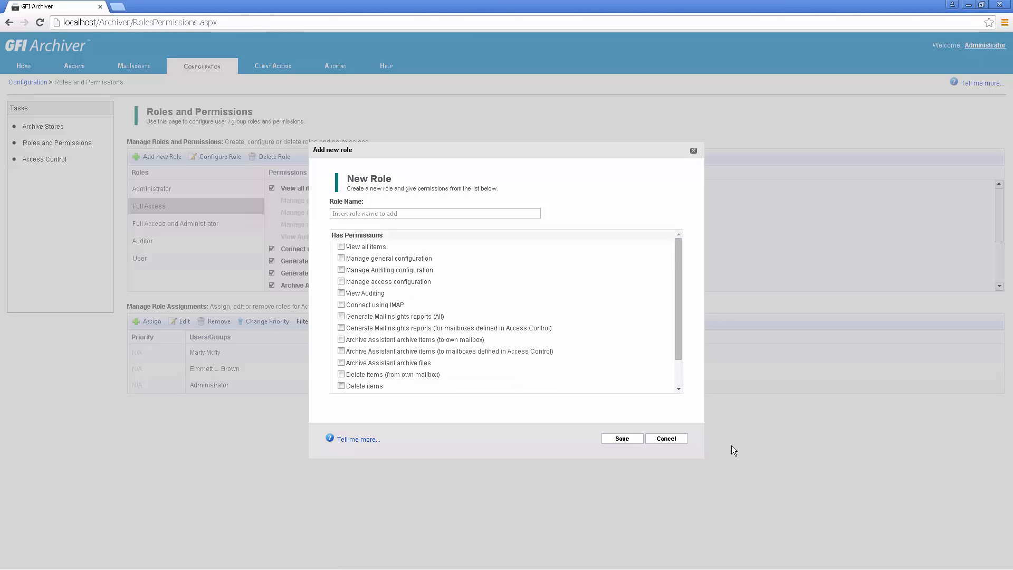
{"action": "left_click", "coordinate": [663, 439]}
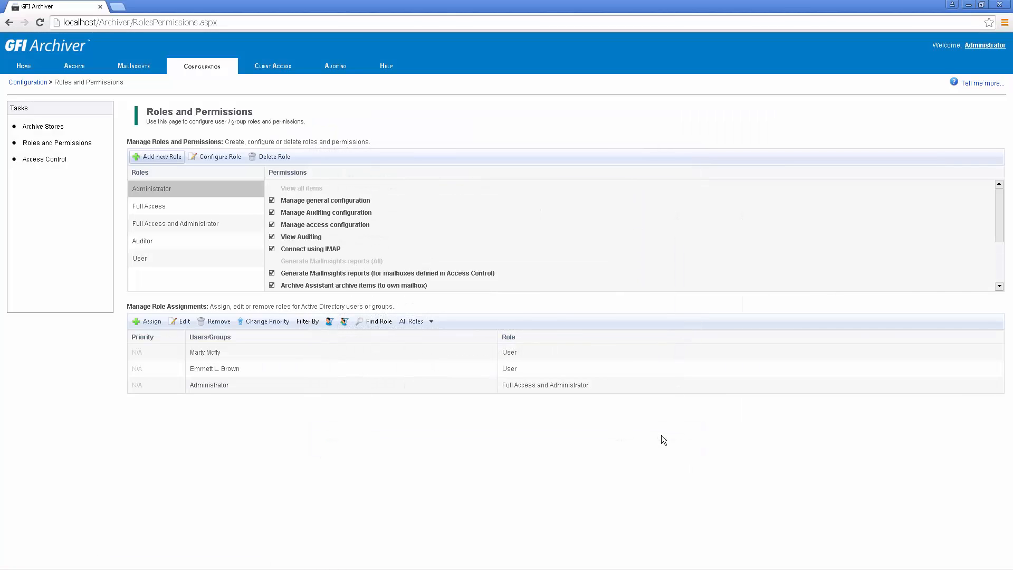
- In Access Control, add Administrator as group manager for the Remote Desktop Users archive, and discard the change
{"action": "left_click", "coordinate": [62, 160]}
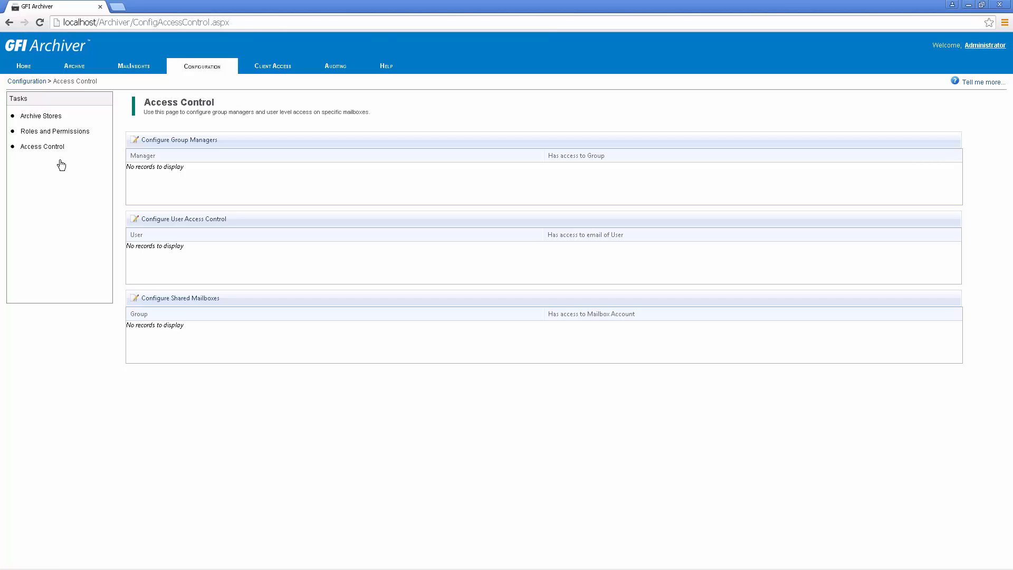
{"action": "left_click", "coordinate": [152, 142]}
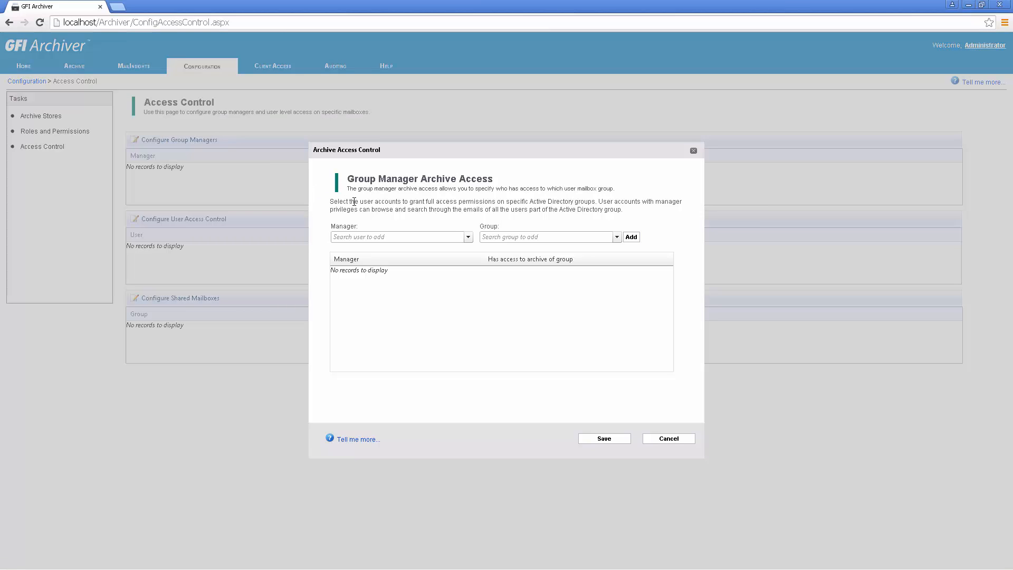
{"action": "left_click", "coordinate": [362, 236]}
{"action": "type", "text": "adm"}
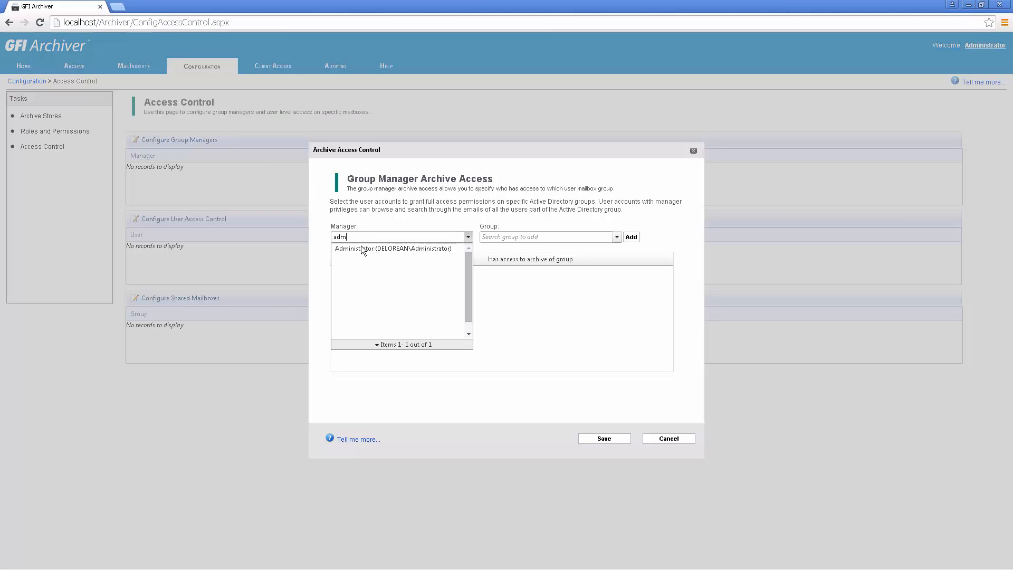
{"action": "left_click", "coordinate": [363, 248]}
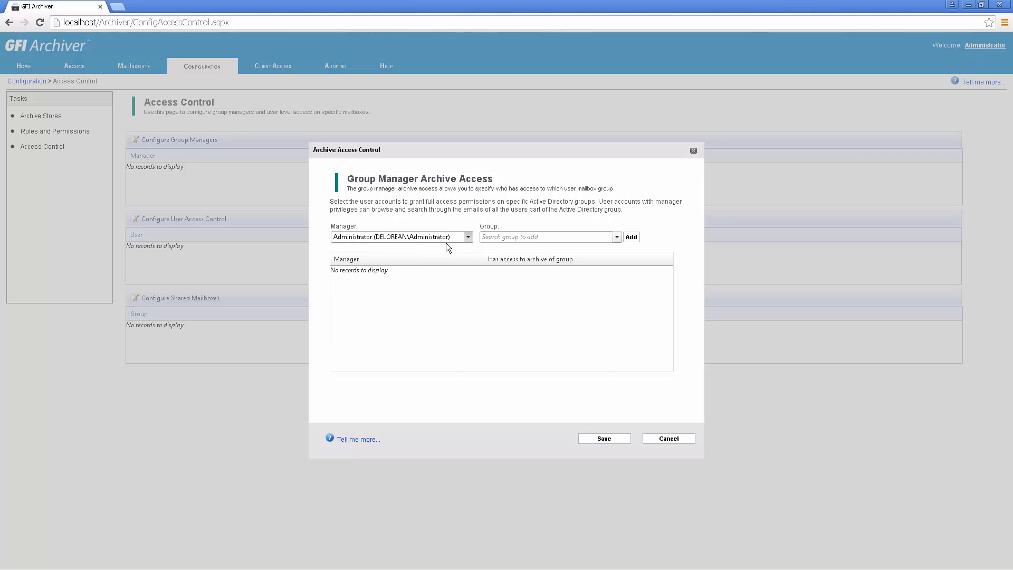
{"action": "left_click", "coordinate": [507, 237]}
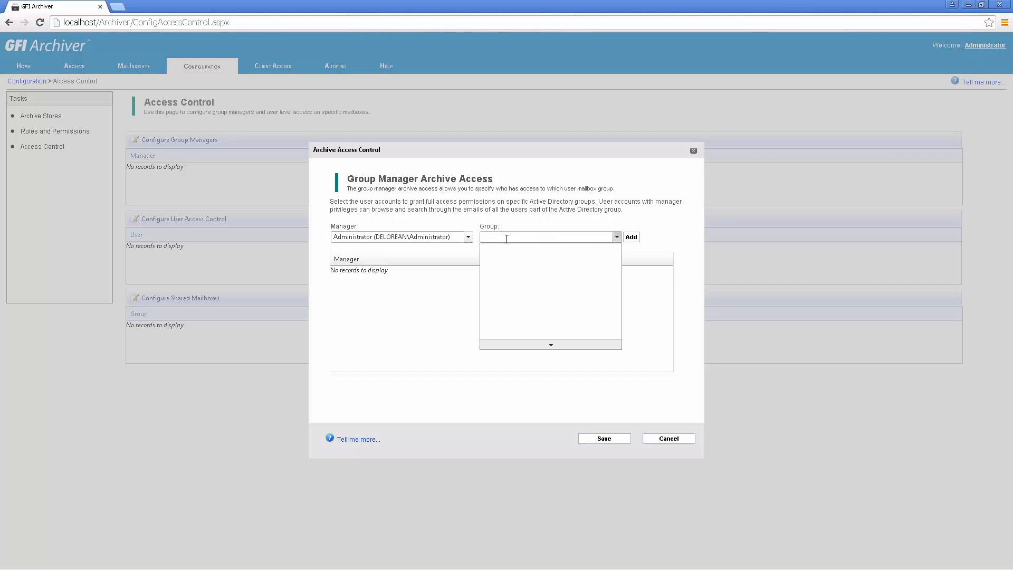
{"action": "type", "text": "rem"}
{"action": "left_click", "coordinate": [515, 257]}
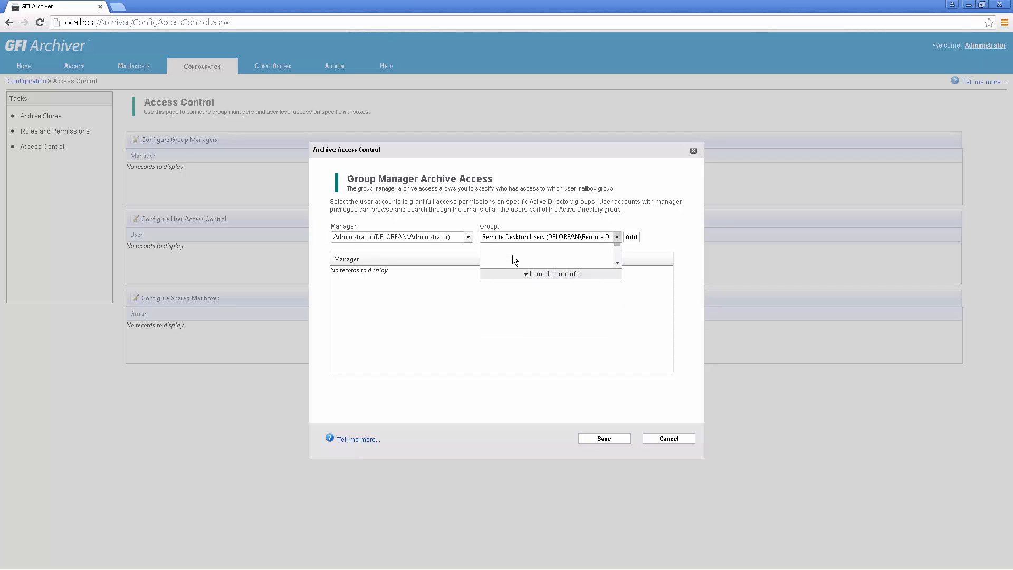
{"action": "left_click", "coordinate": [637, 237]}
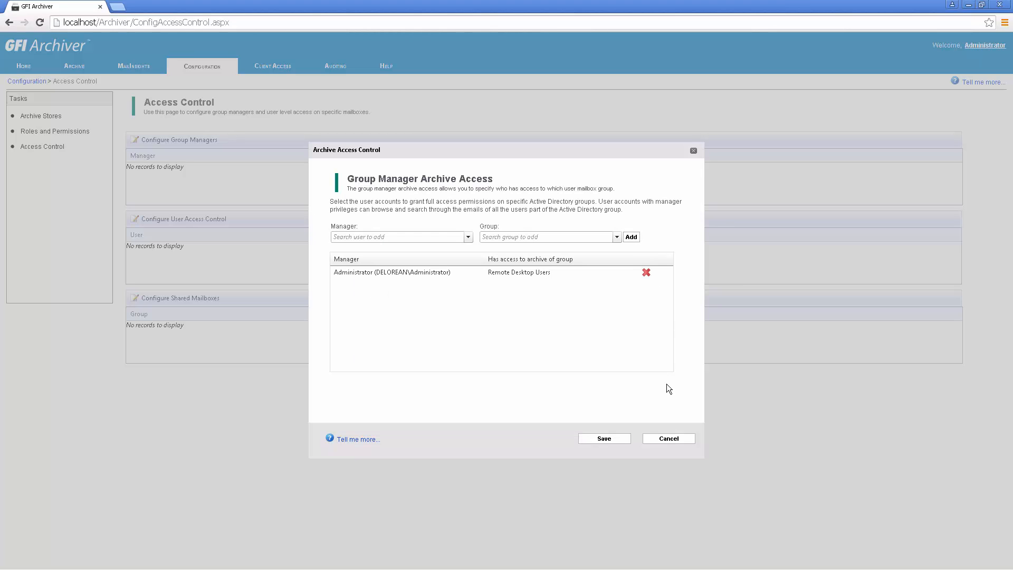
{"action": "left_click", "coordinate": [663, 439]}
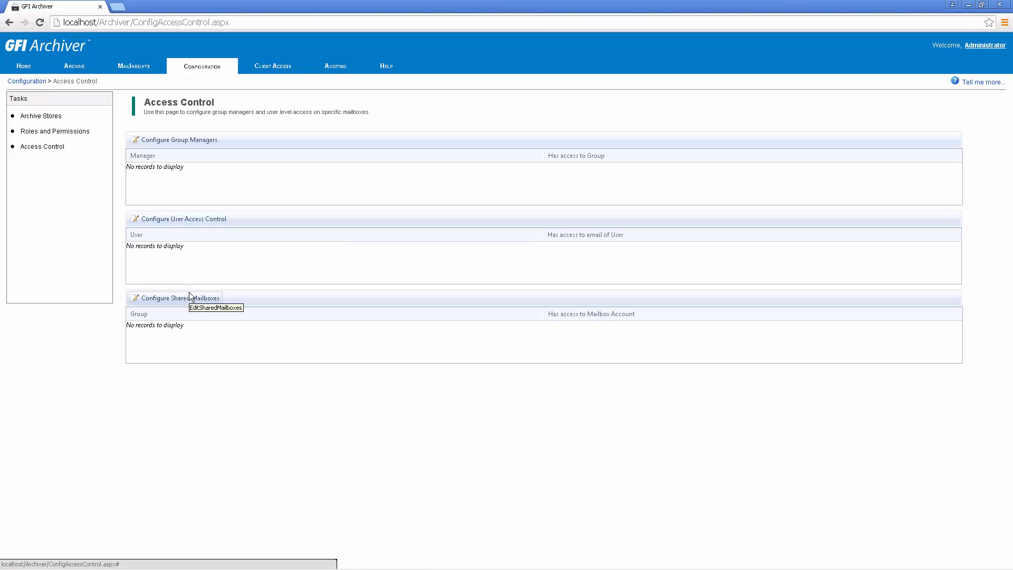
- Start a new retention policy named demo policy in Retention and Spam Policies
{"action": "left_click", "coordinate": [217, 63]}
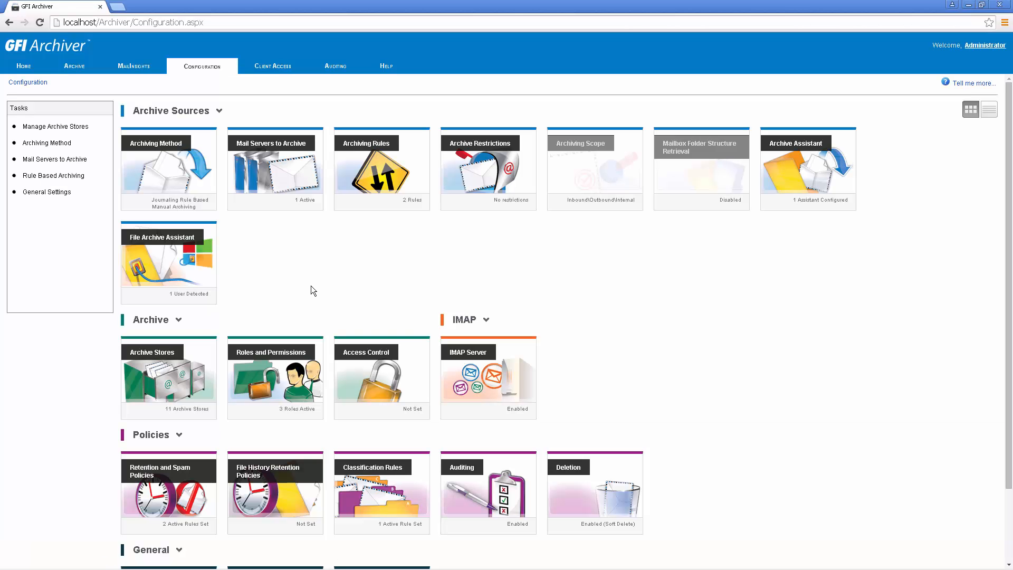
{"action": "scroll", "coordinate": [311, 293], "scroll_direction": "down", "scroll_amount": 1}
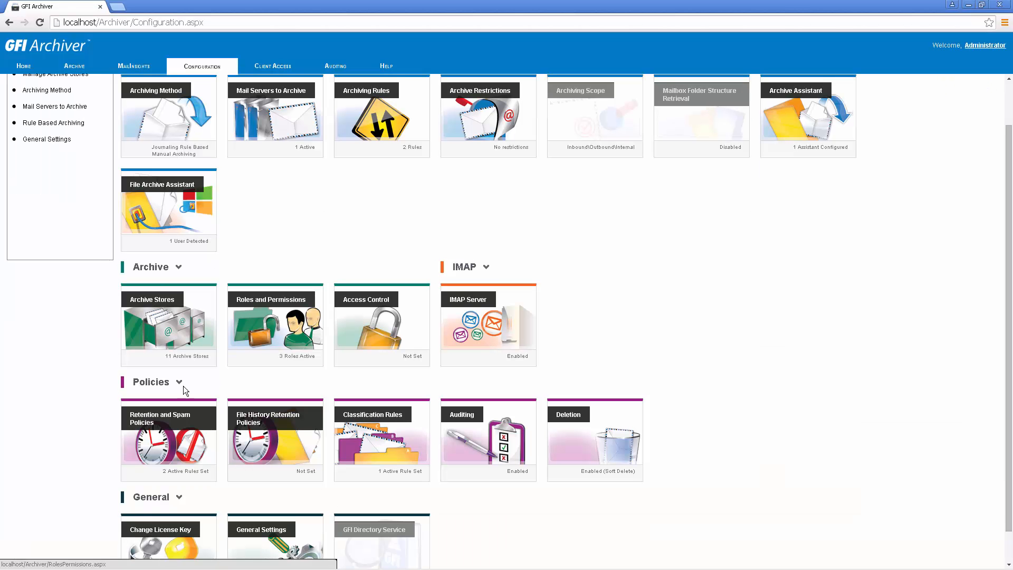
{"action": "left_click", "coordinate": [168, 440]}
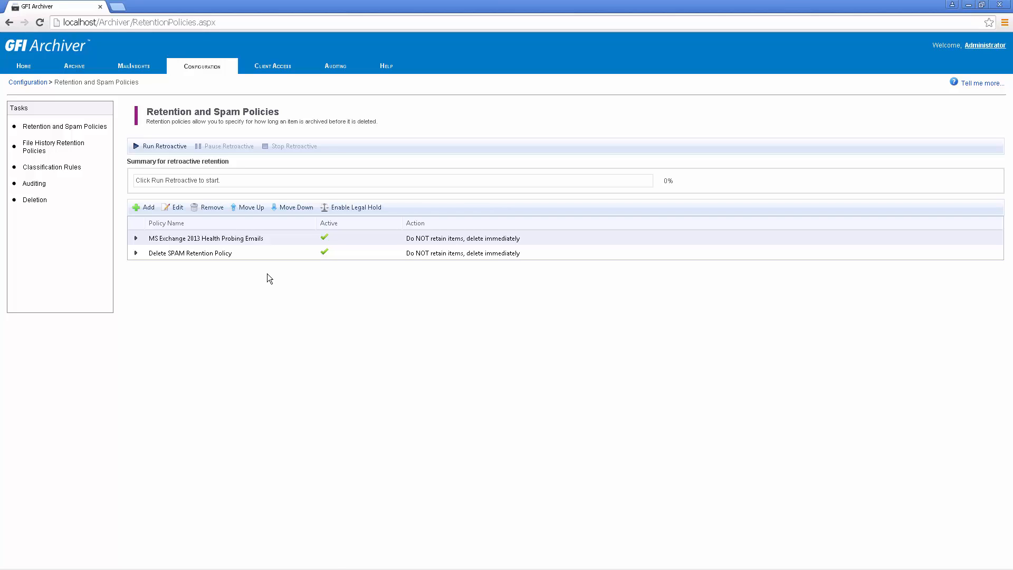
{"action": "left_click", "coordinate": [142, 208]}
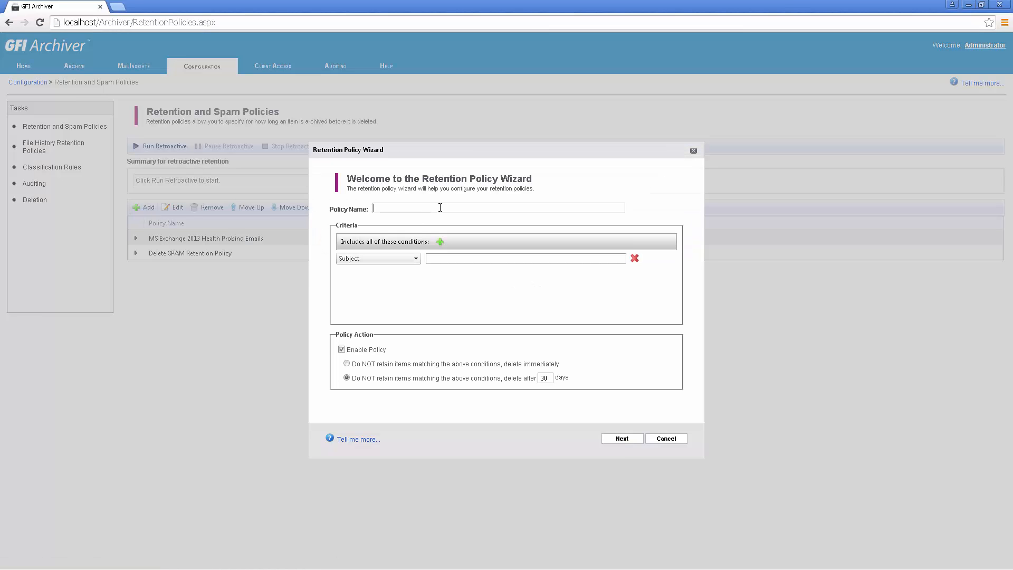
{"action": "type", "text": "demo policy"}
- Set the policy's condition to the Sender user Administrator, select the delete-after days value, and discard the policy
{"action": "left_click", "coordinate": [388, 261]}
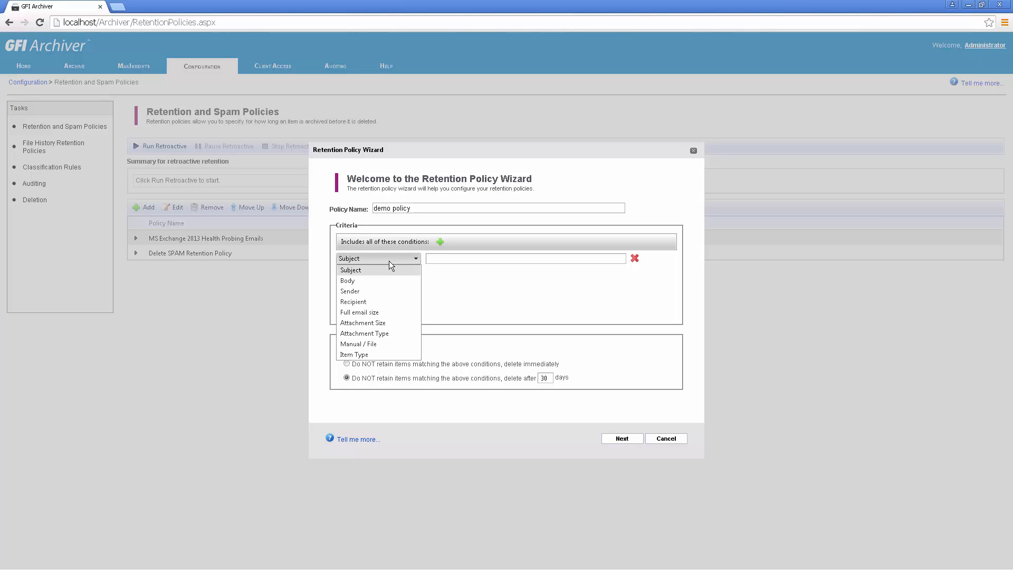
{"action": "left_click", "coordinate": [390, 293]}
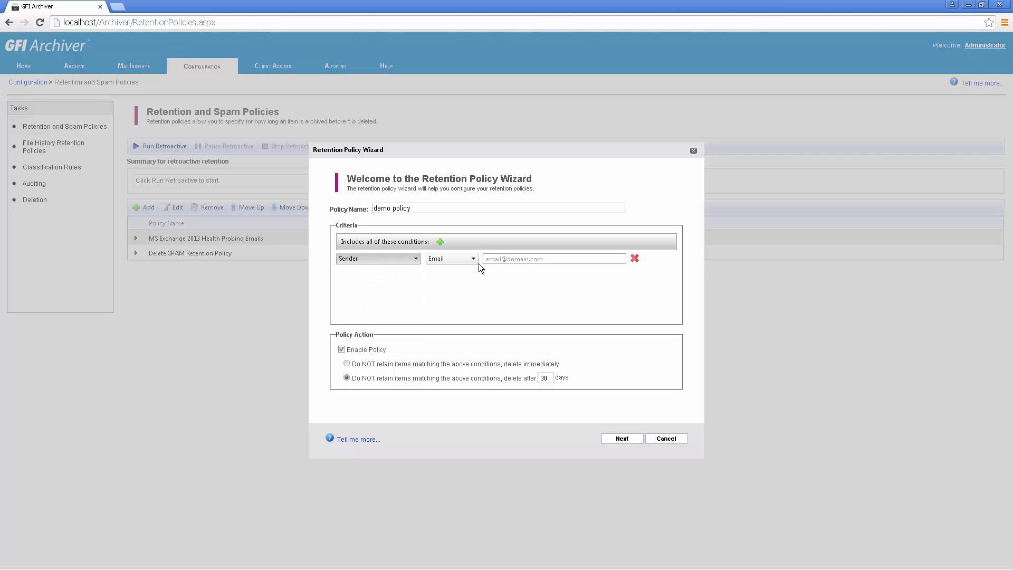
{"action": "left_click", "coordinate": [477, 258]}
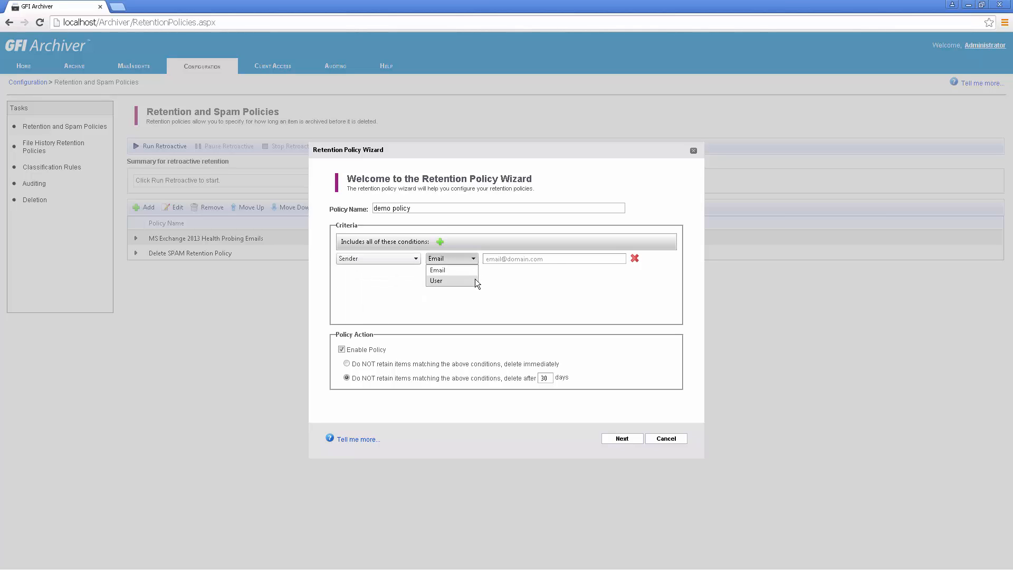
{"action": "left_click", "coordinate": [475, 278]}
{"action": "left_click", "coordinate": [525, 258]}
{"action": "type", "text": "ad"}
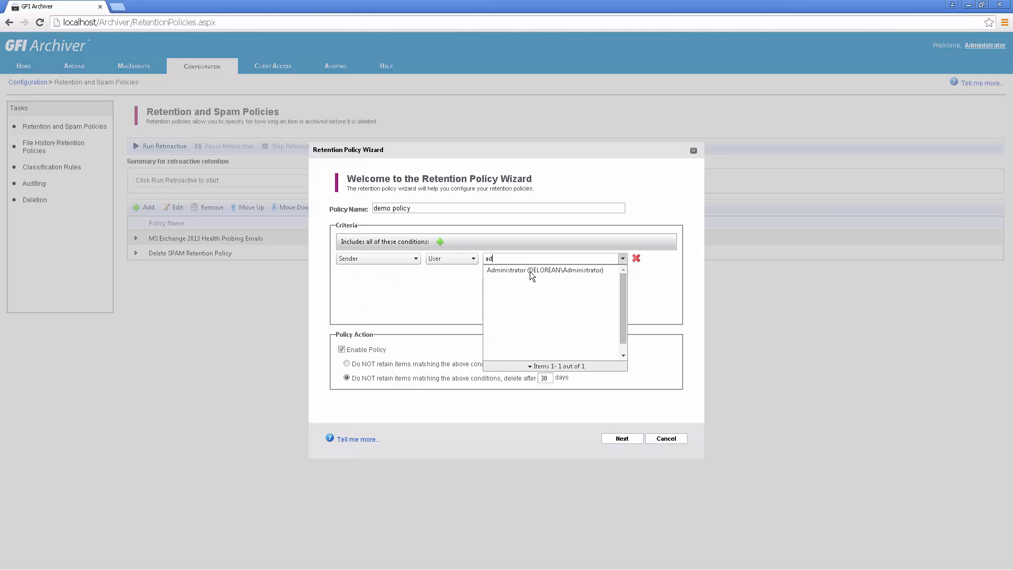
{"action": "left_click", "coordinate": [529, 270]}
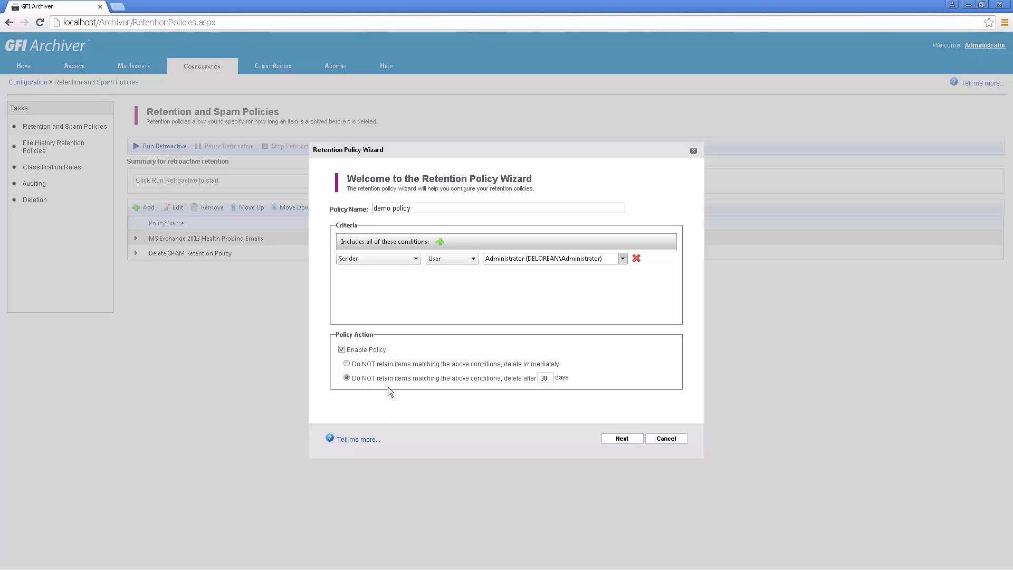
{"action": "left_click", "coordinate": [544, 378]}
{"action": "double_click", "coordinate": [544, 378]}
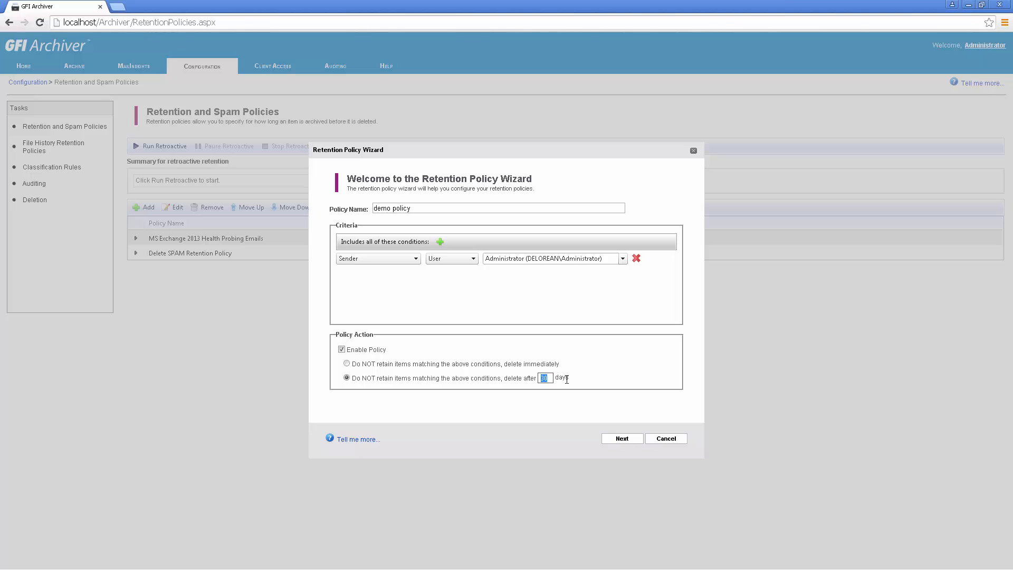
{"action": "left_click", "coordinate": [665, 439]}
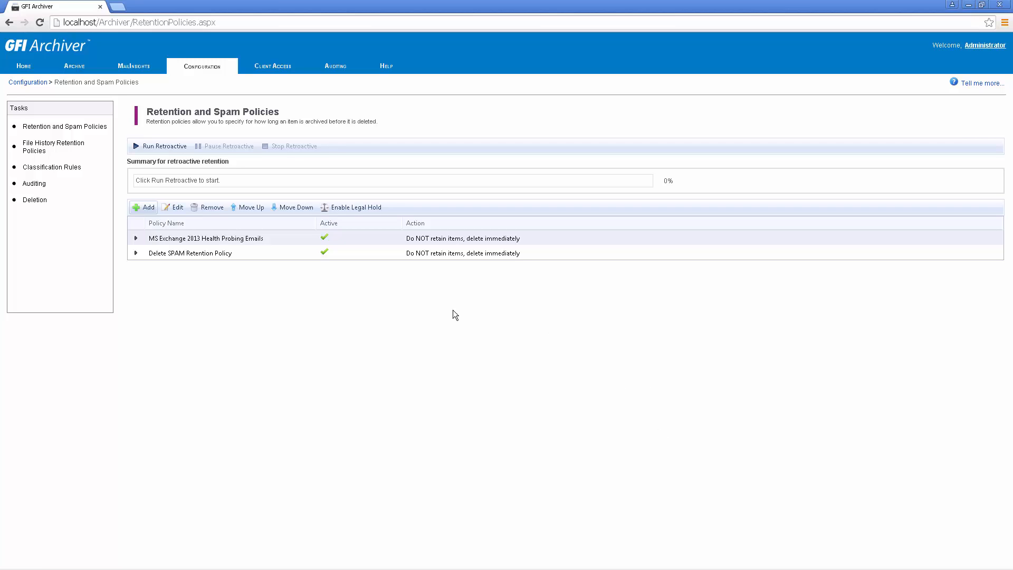
- Examine the scheduling options and report frequencies of the Inappropriate Words report in MailInsights
{"action": "left_click", "coordinate": [140, 70]}
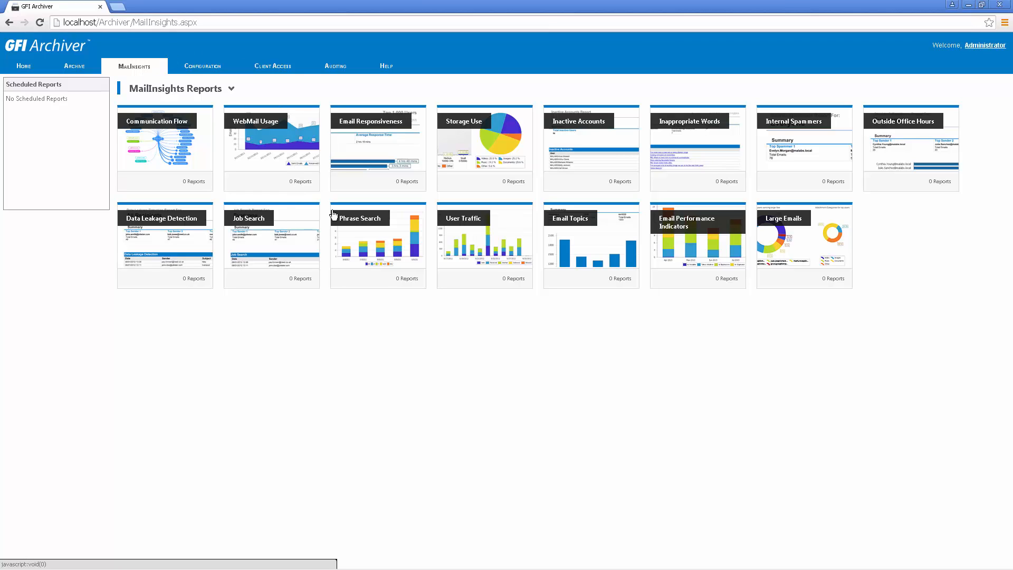
{"action": "left_click", "coordinate": [686, 152]}
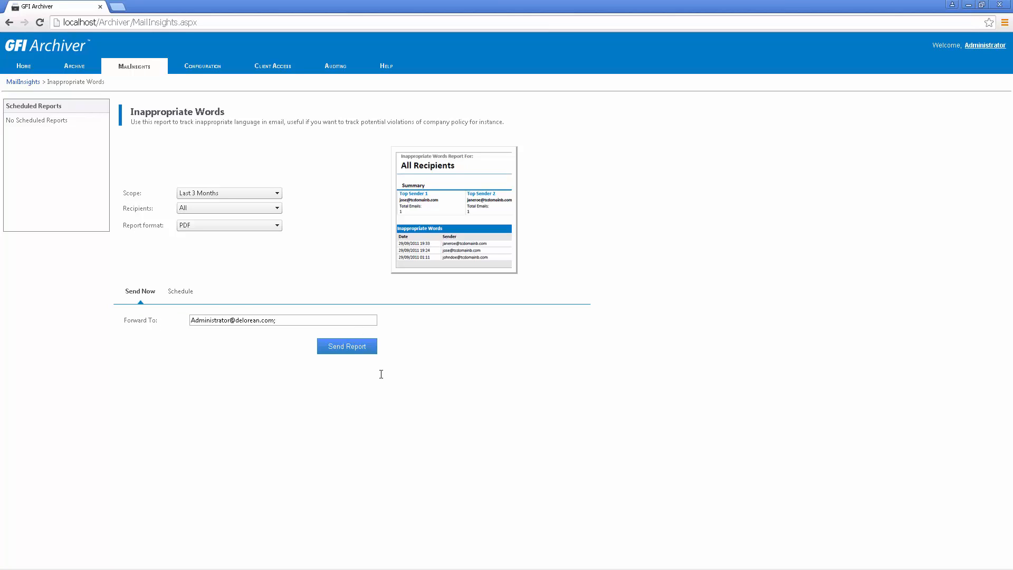
{"action": "left_click", "coordinate": [181, 291]}
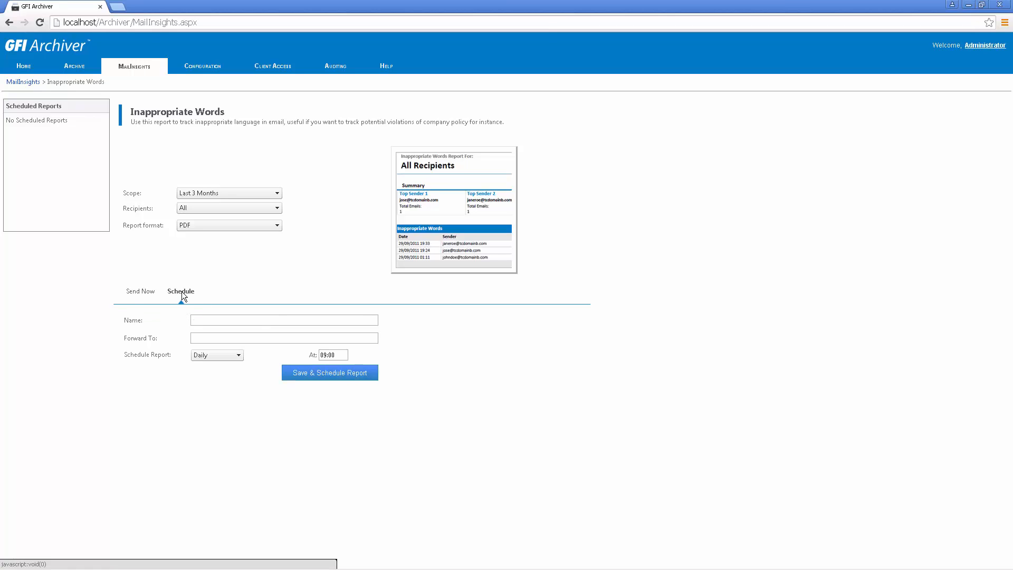
{"action": "left_click", "coordinate": [230, 357]}
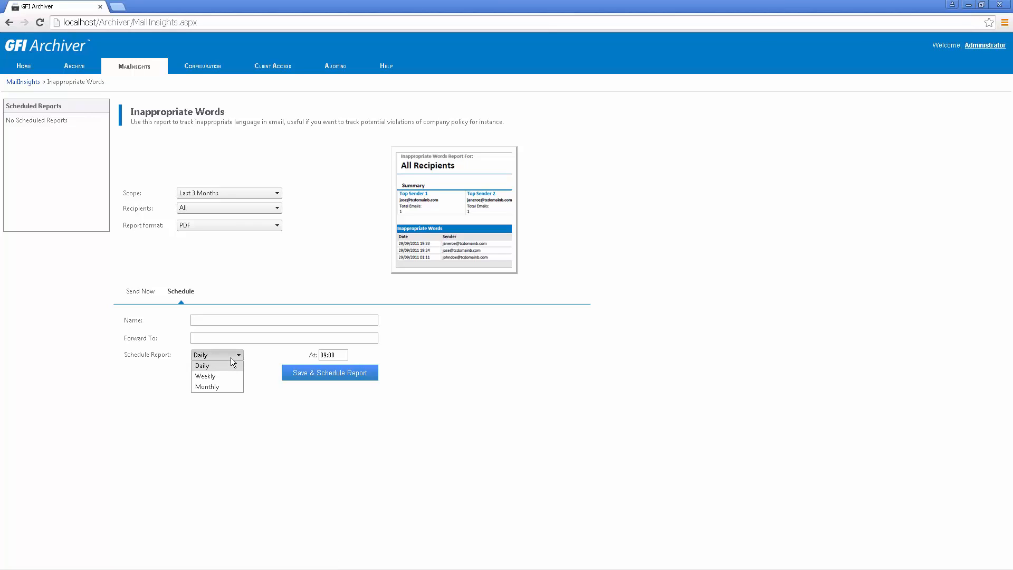
{"action": "left_click", "coordinate": [242, 417]}
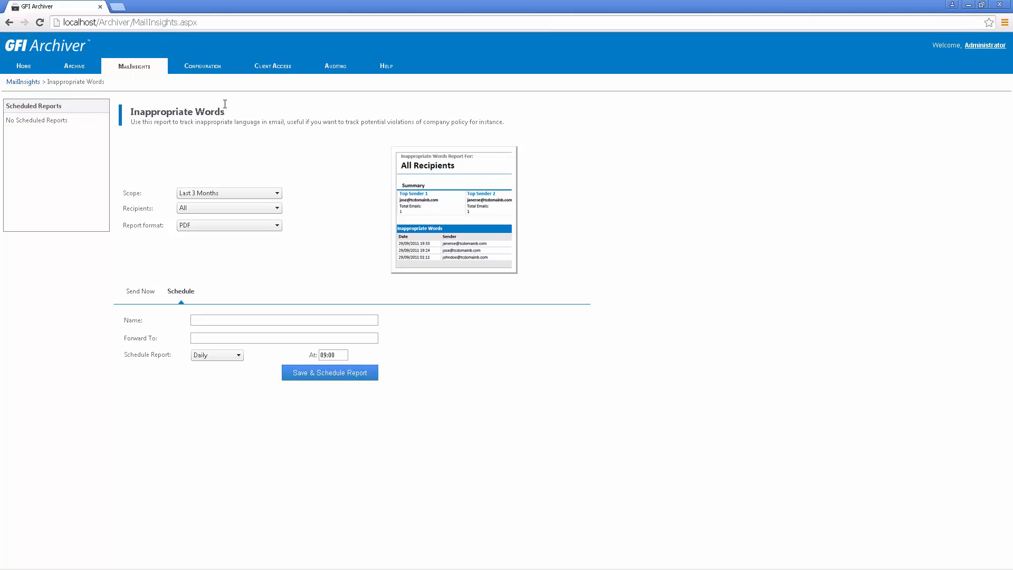
- Browse Administrator's archived conversations in the 2014 Nov - Dec archive store and view the Happy Birthday!!! email of 12/25/2014
{"action": "left_click", "coordinate": [86, 69]}
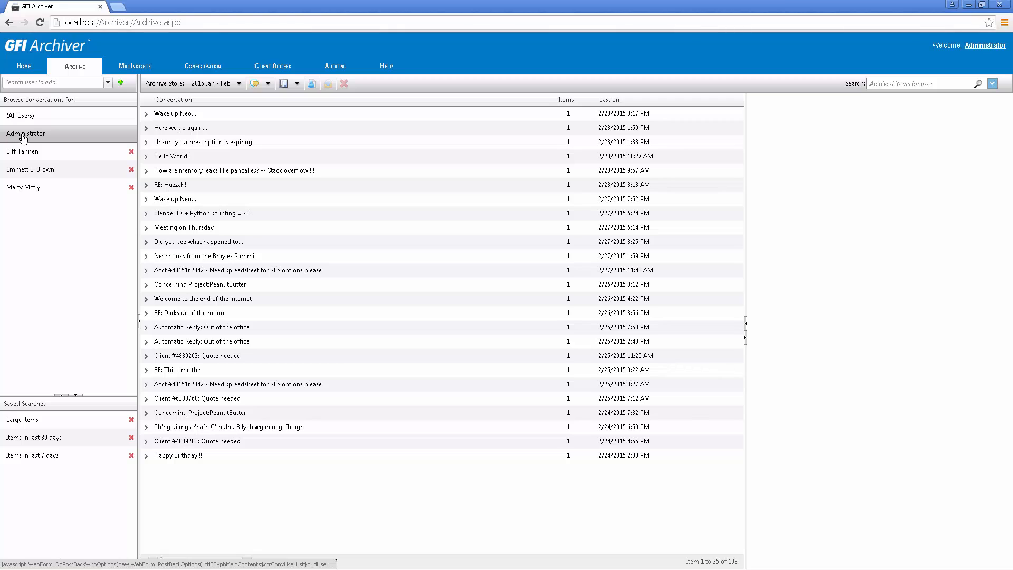
{"action": "left_click", "coordinate": [52, 138]}
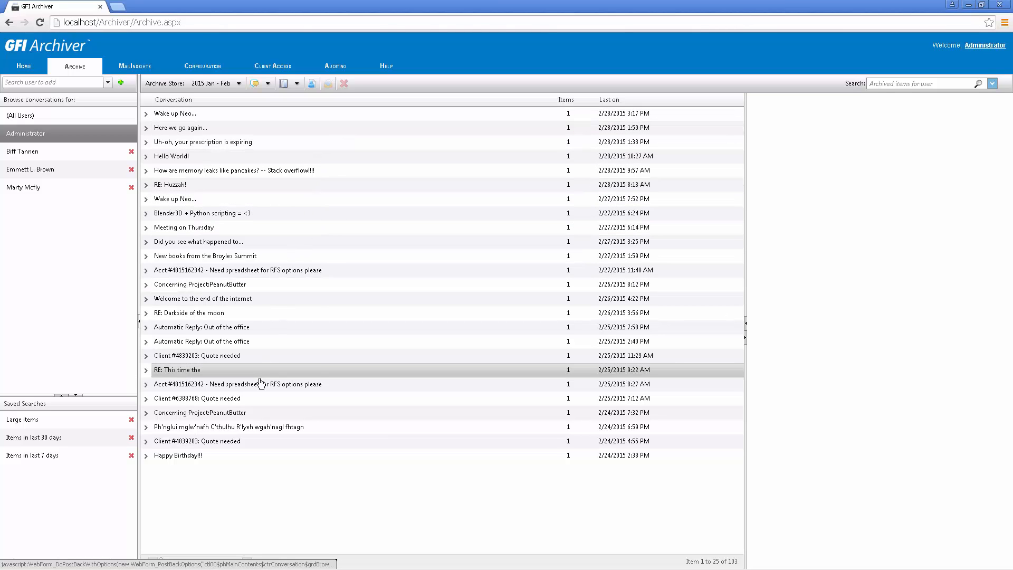
{"action": "left_click", "coordinate": [238, 83]}
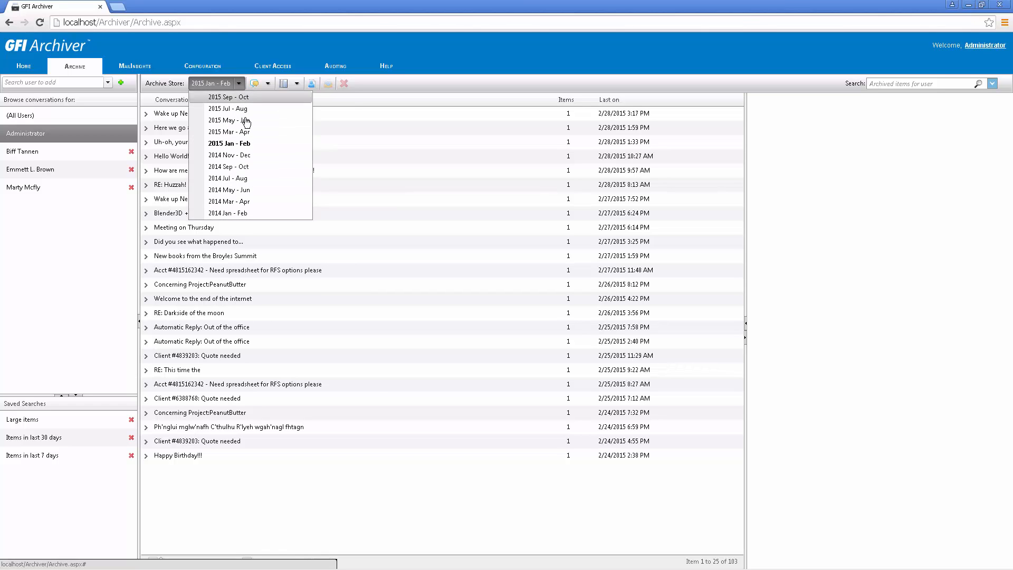
{"action": "left_click", "coordinate": [248, 155]}
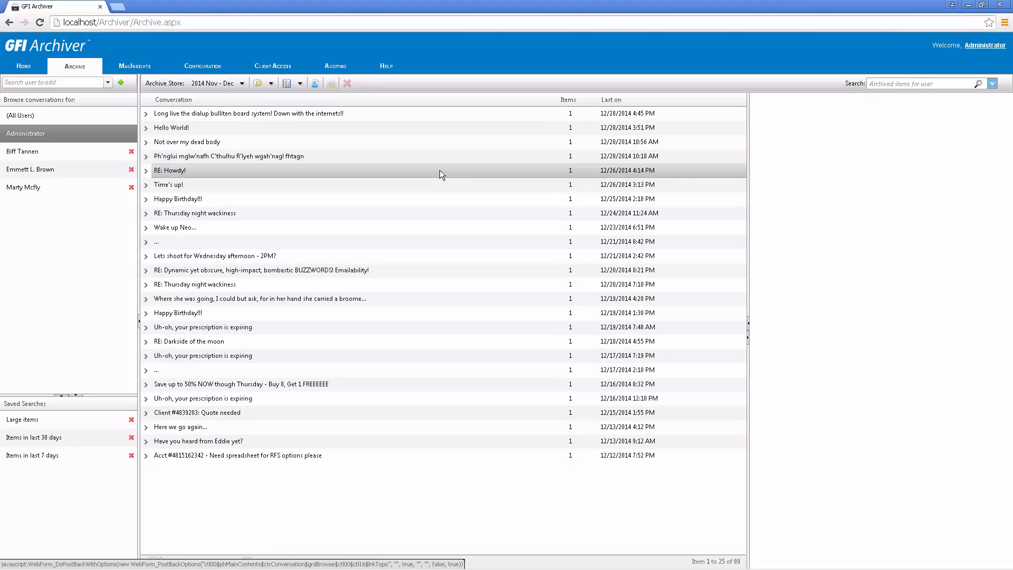
{"action": "left_click", "coordinate": [294, 203]}
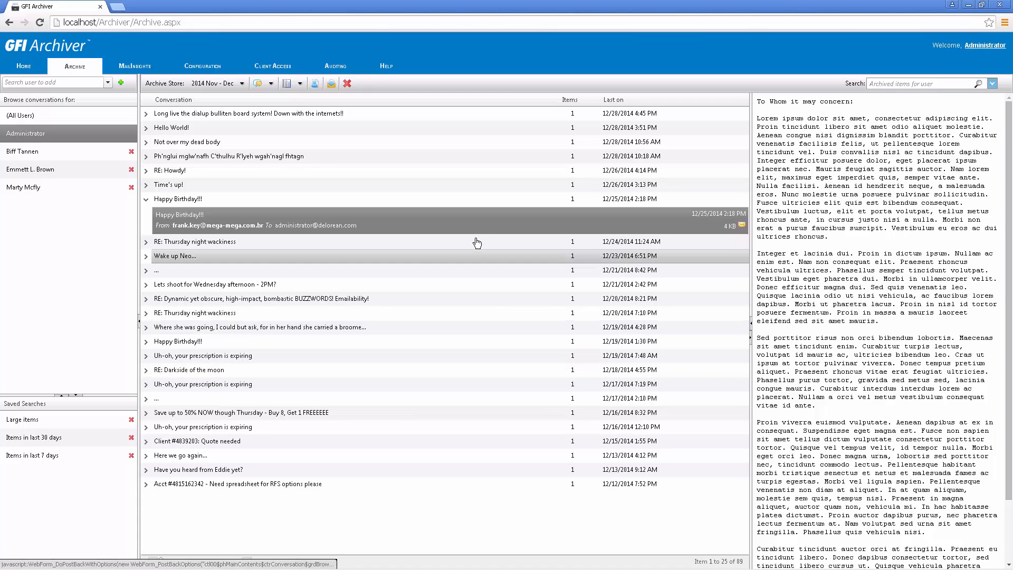
- Open the Happy Birthday!!! email of 12/25/2014 in its own window, examine its header, body and available message actions, and close it
{"action": "left_click", "coordinate": [426, 230]}
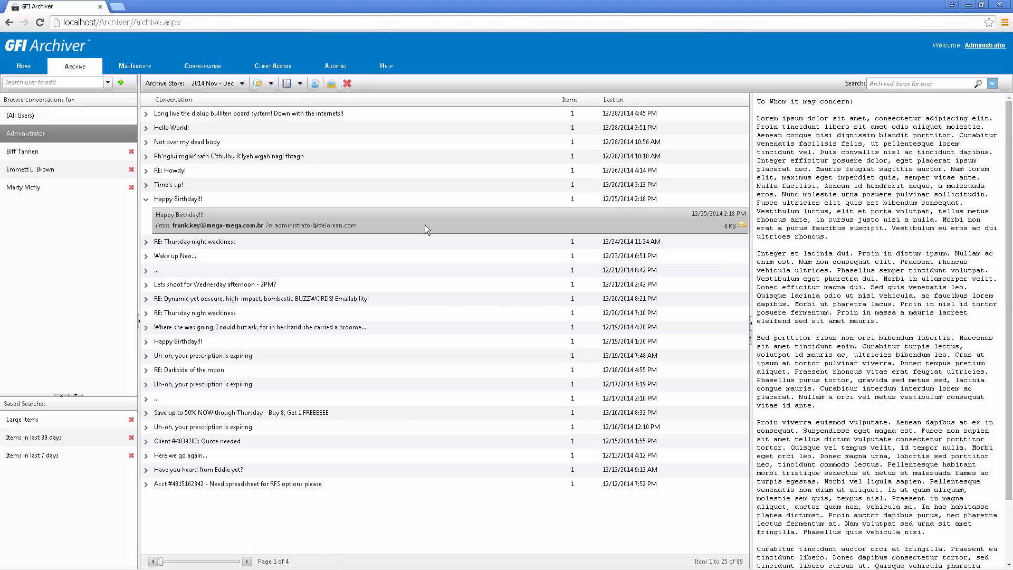
{"action": "double_click", "coordinate": [382, 229]}
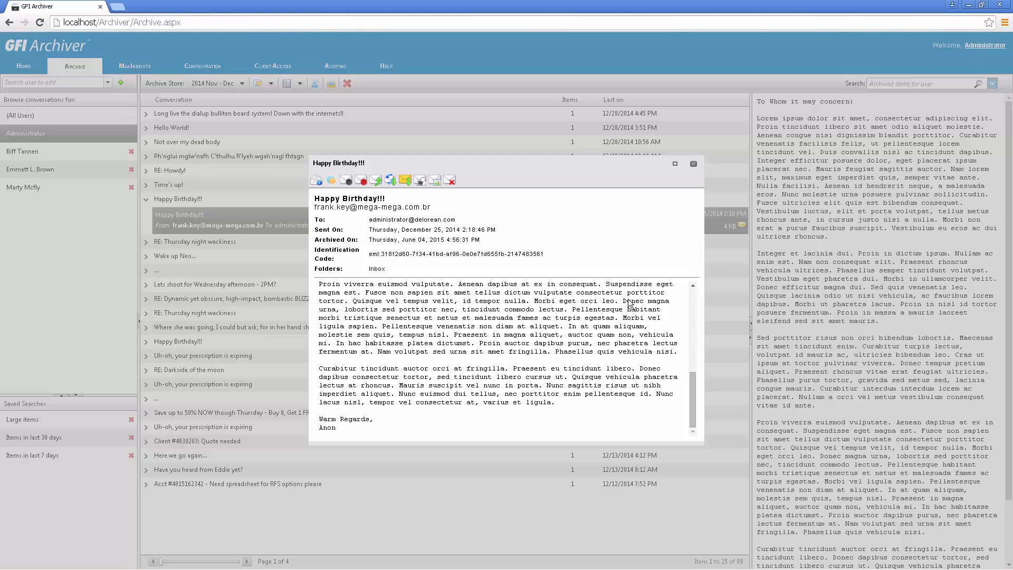
{"action": "scroll", "coordinate": [629, 304], "scroll_direction": "up", "scroll_amount": 5}
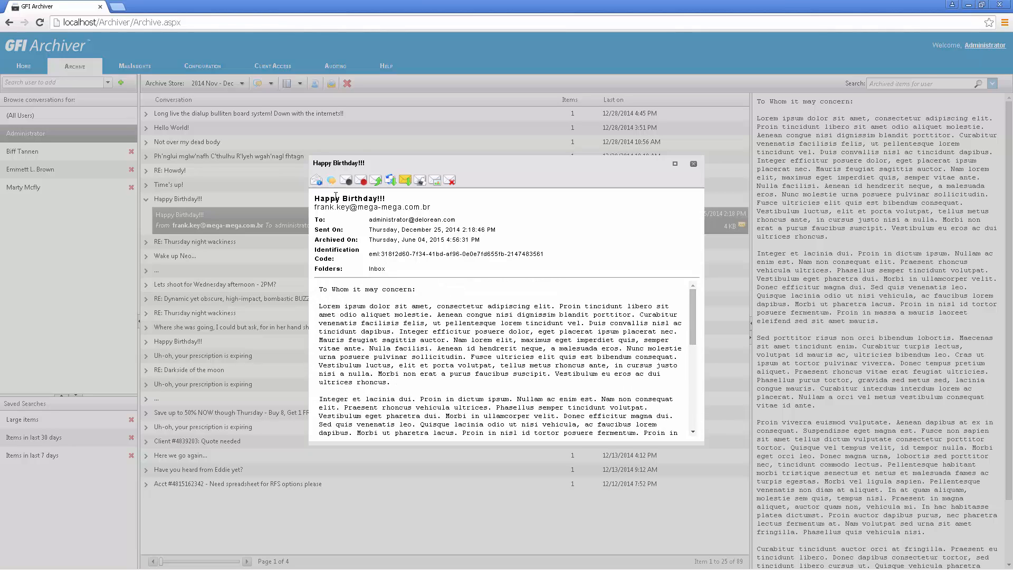
{"action": "left_click", "coordinate": [319, 186]}
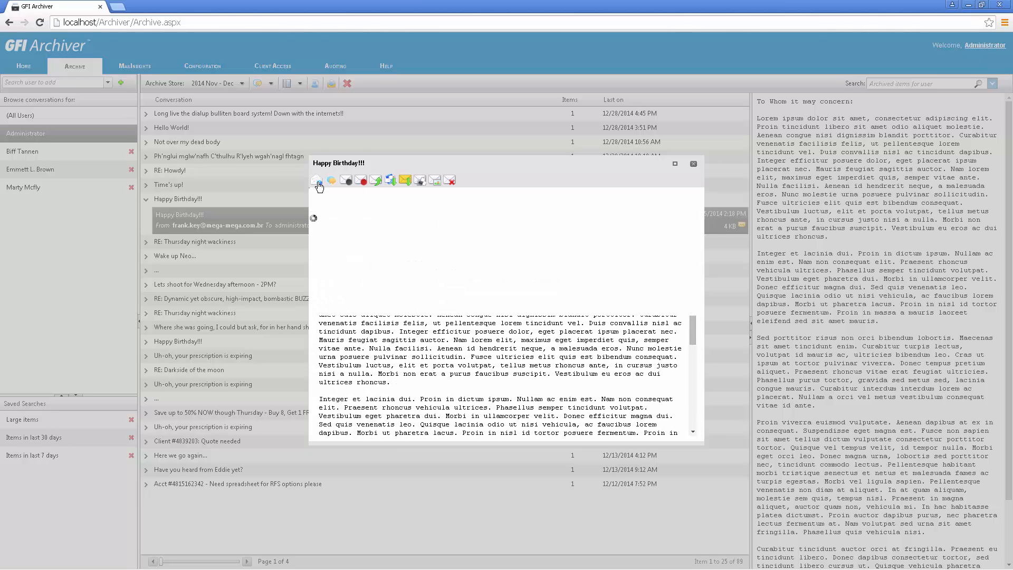
{"action": "left_click", "coordinate": [318, 183]}
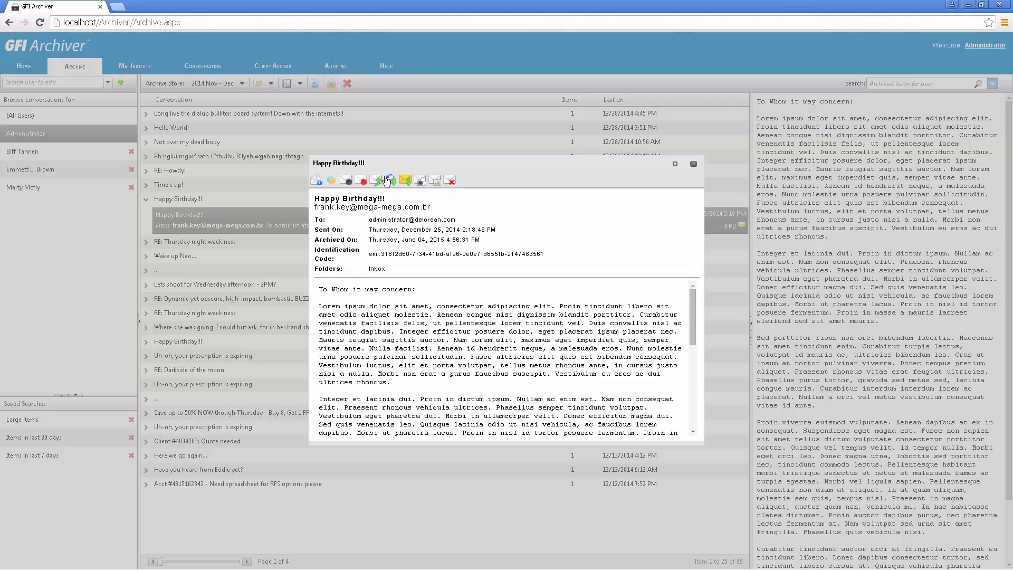
{"action": "left_click", "coordinate": [695, 165]}
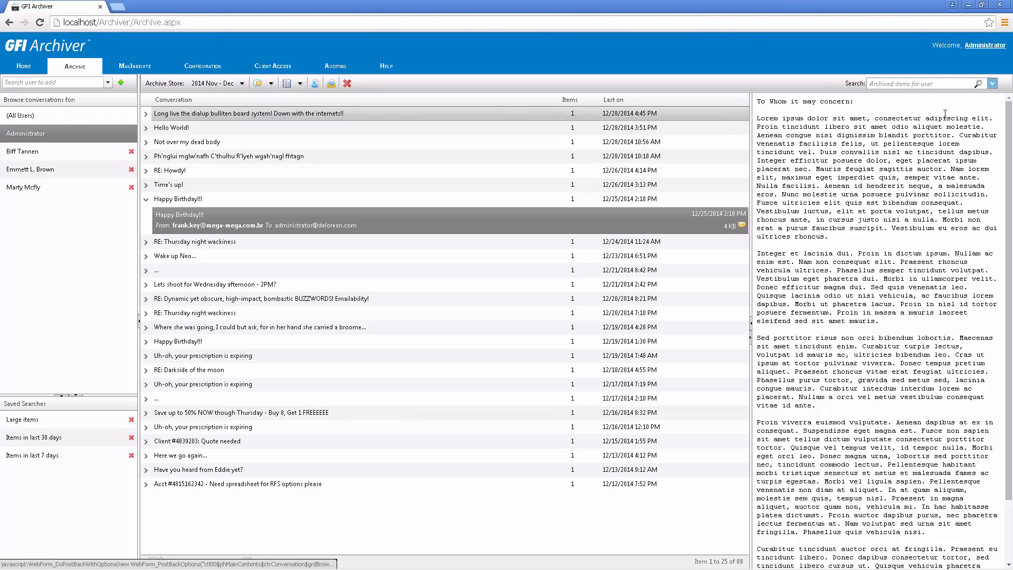
- Search Administrator's archived items for test
{"action": "left_click", "coordinate": [942, 84]}
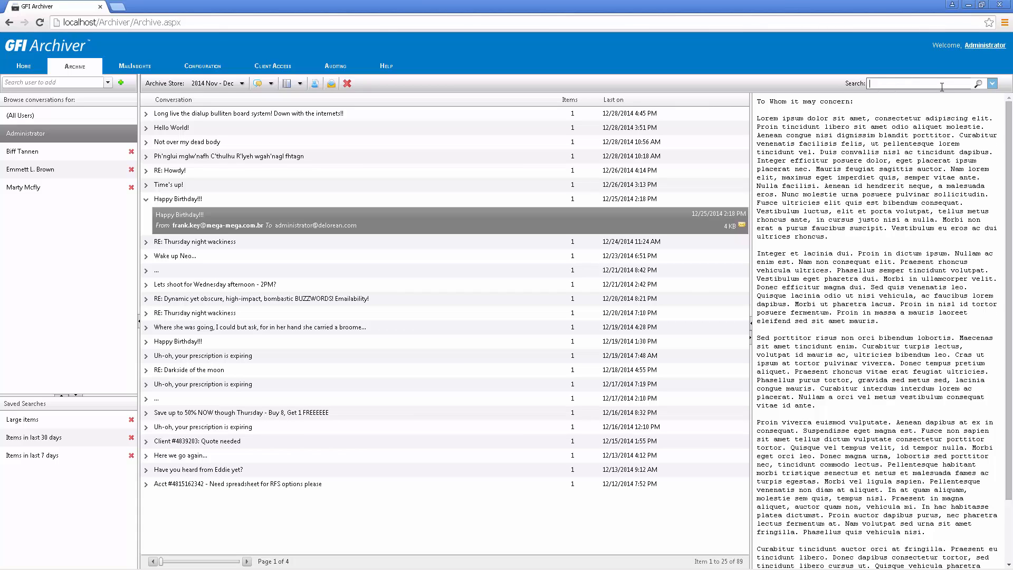
{"action": "type", "text": "test"}
{"action": "key", "text": "Return"}
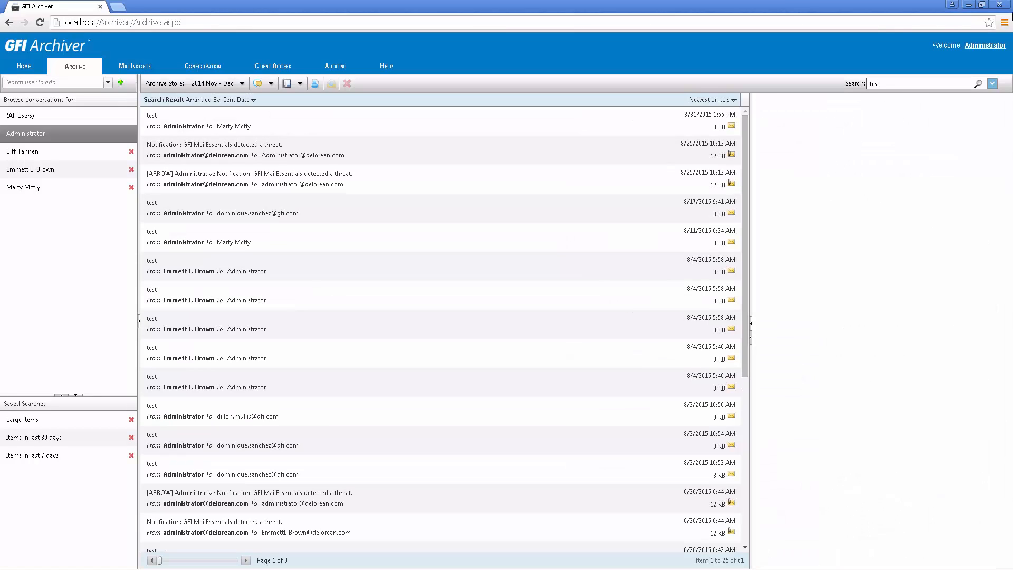
- Open the advanced email search options and examine the user, archive store and include-condition choices
{"action": "left_click", "coordinate": [992, 84]}
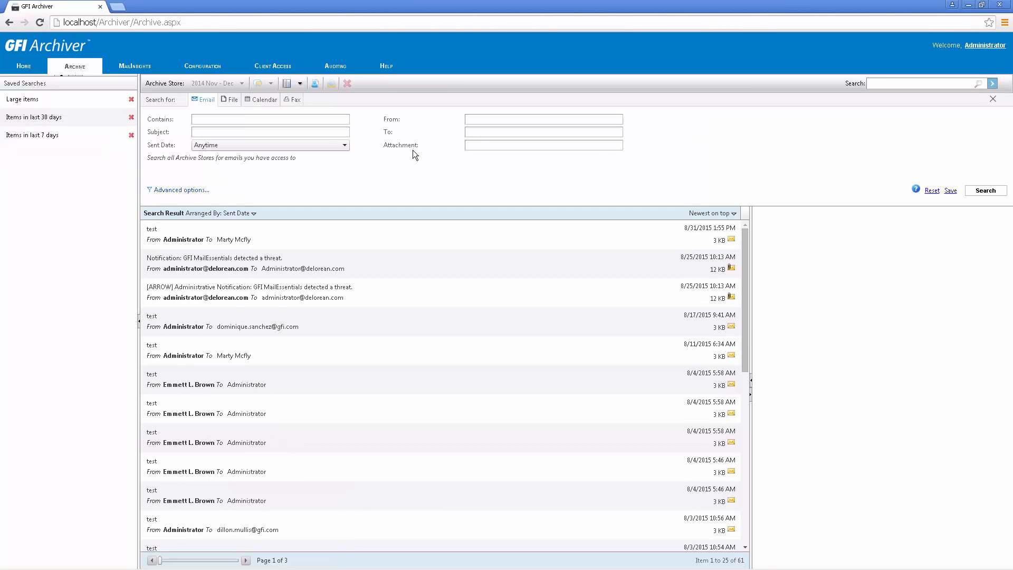
{"action": "left_click", "coordinate": [191, 190]}
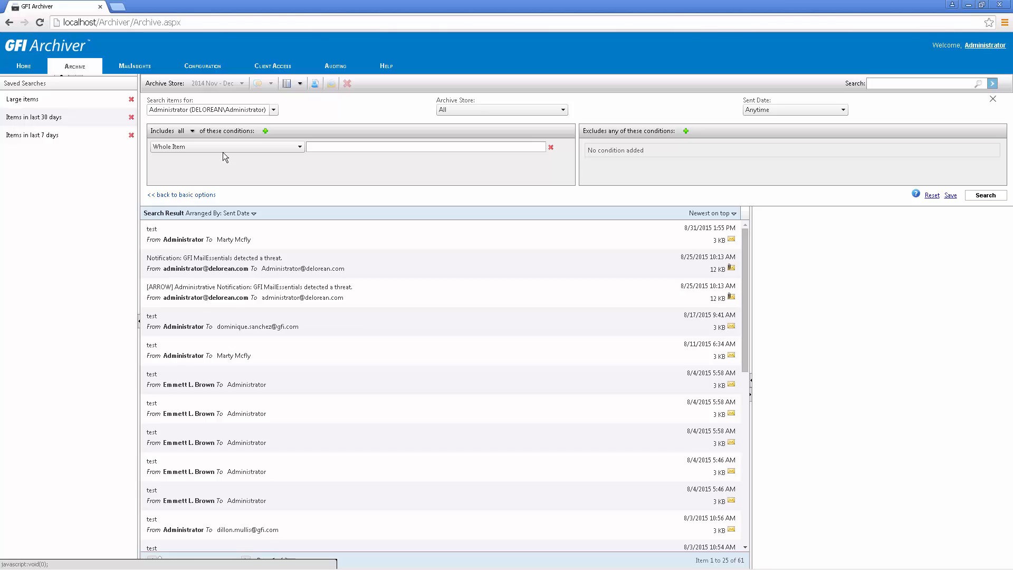
{"action": "left_click", "coordinate": [274, 112]}
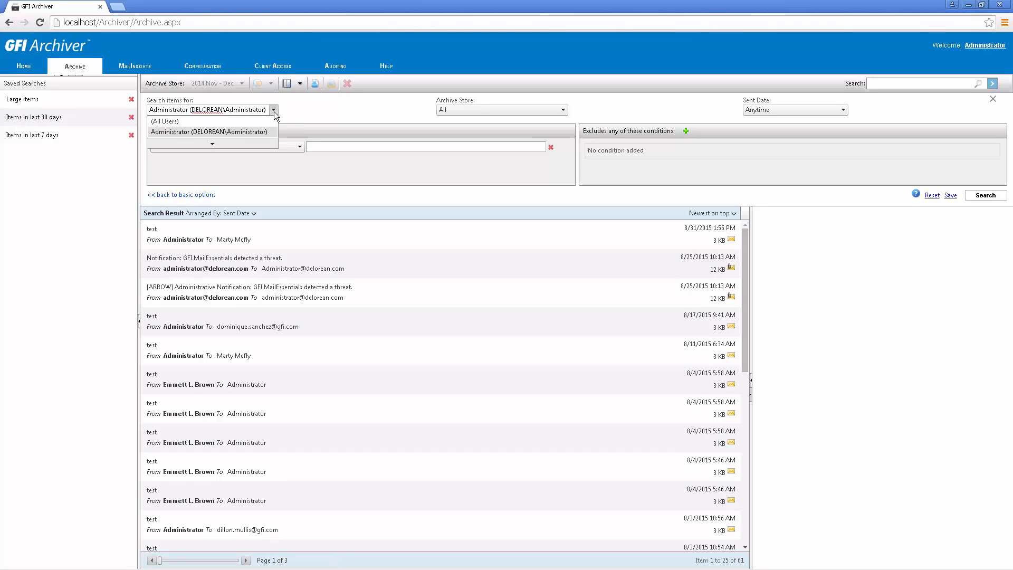
{"action": "left_click", "coordinate": [565, 111]}
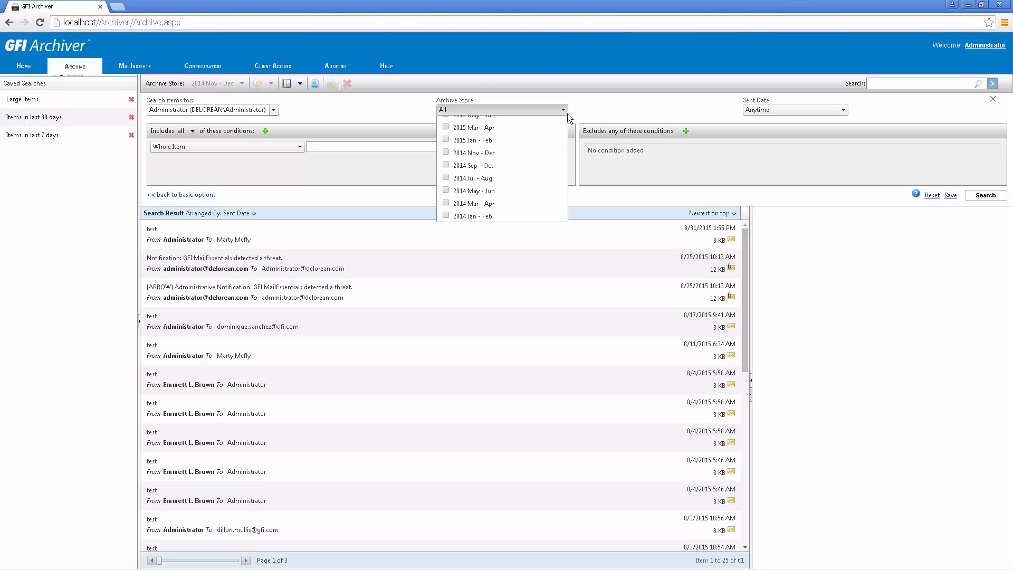
{"action": "left_click", "coordinate": [568, 113]}
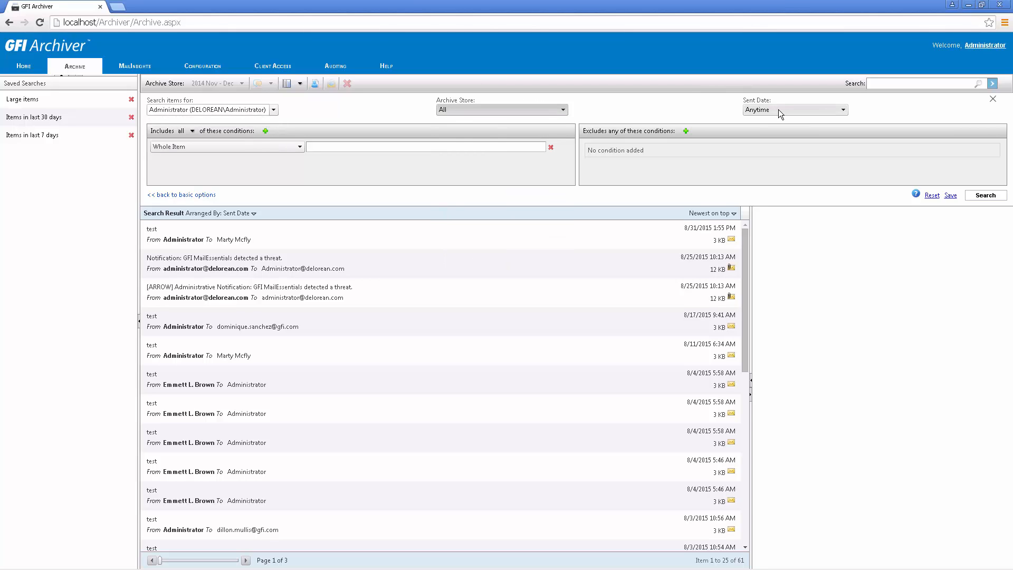
{"action": "left_click", "coordinate": [284, 147]}
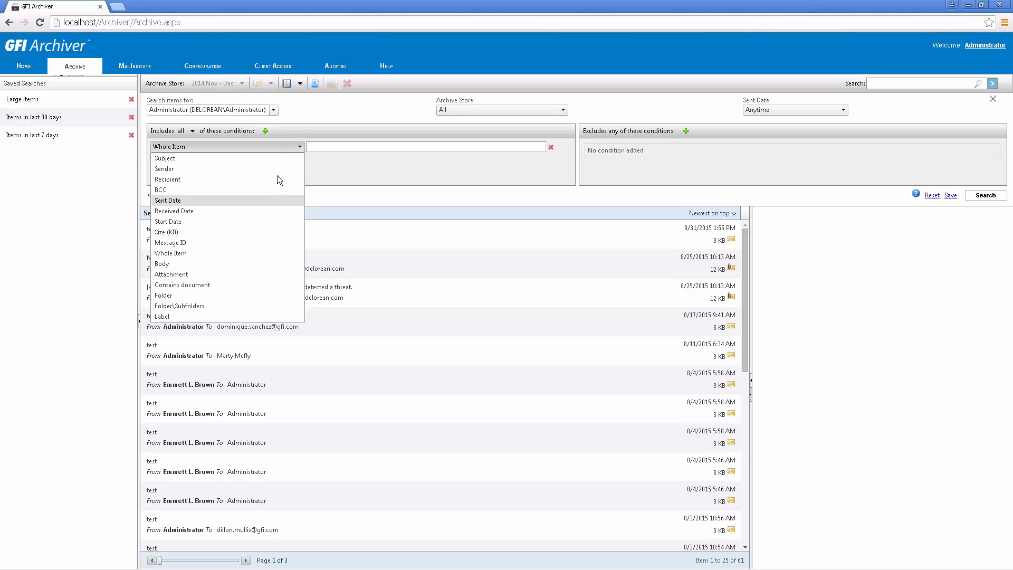
{"action": "left_click", "coordinate": [340, 170]}
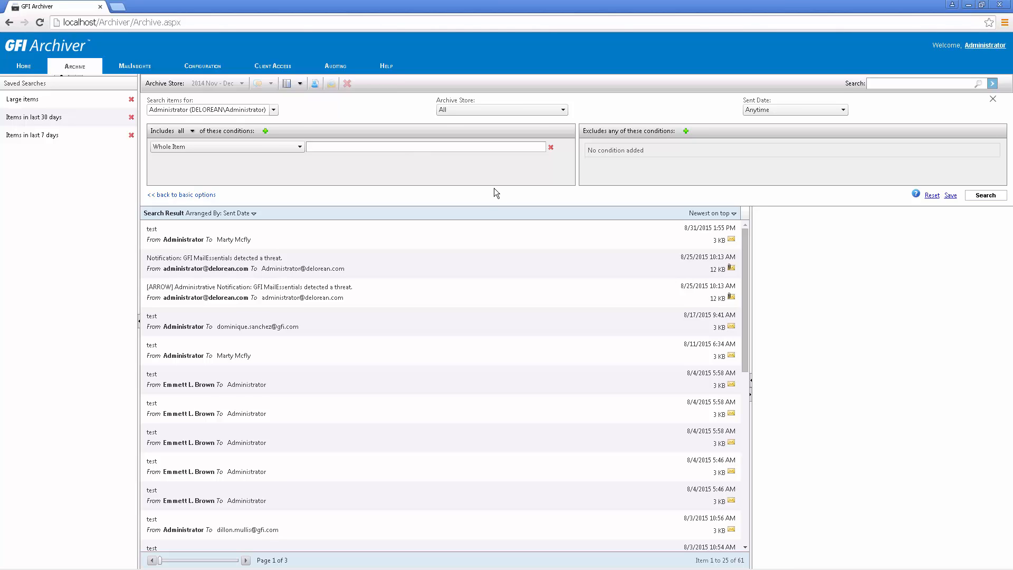